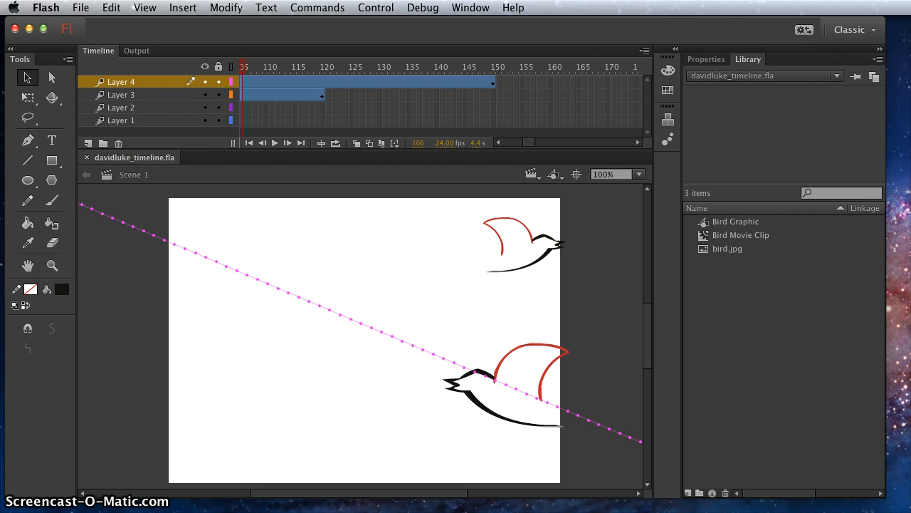
key("super+Tab")
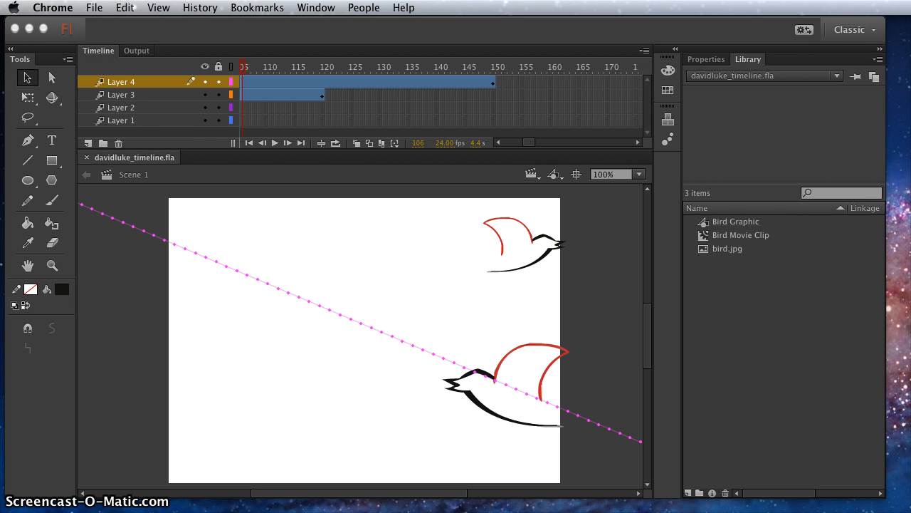
left_click(418, 28)
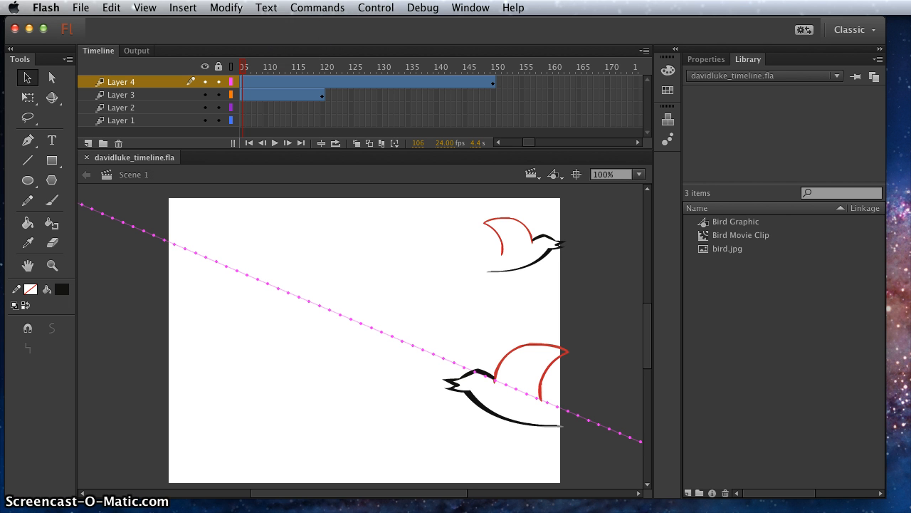
key("super+Tab")
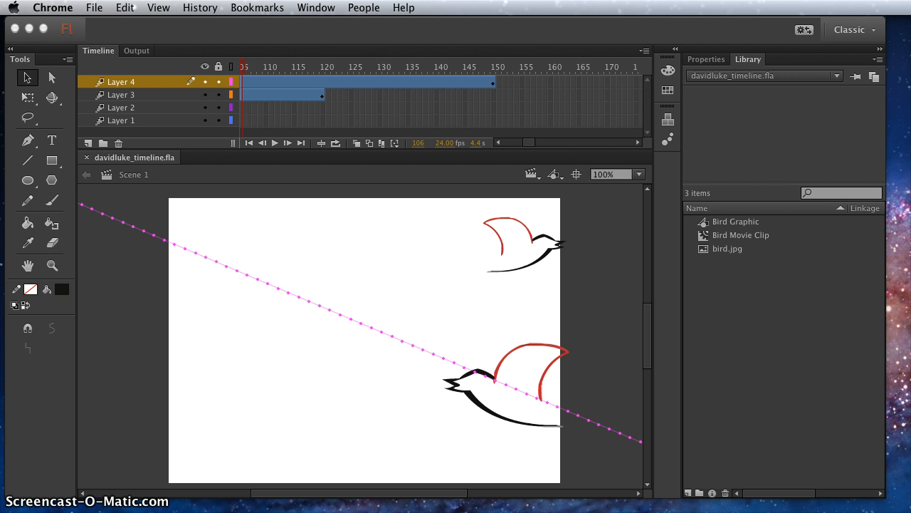
left_click(458, 36)
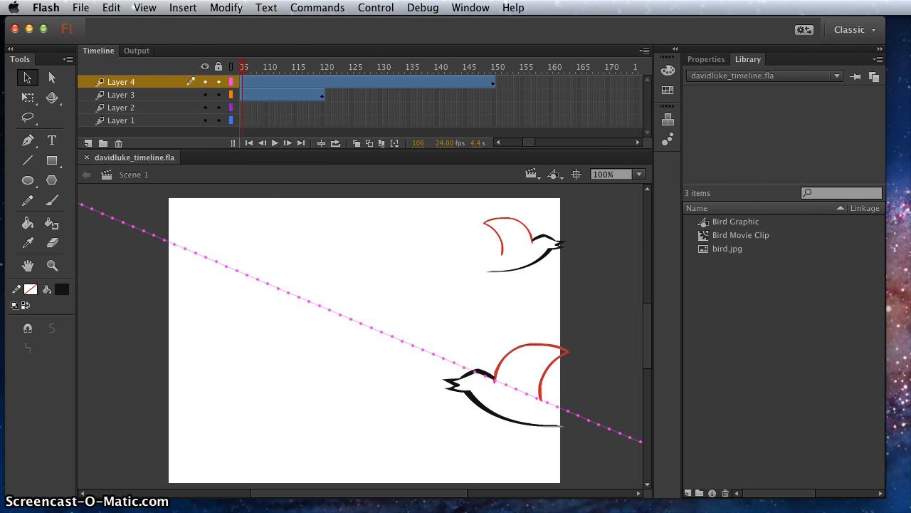
Create a new symbol named "background" with the type Graphic
left_click(183, 8)
key("Return")
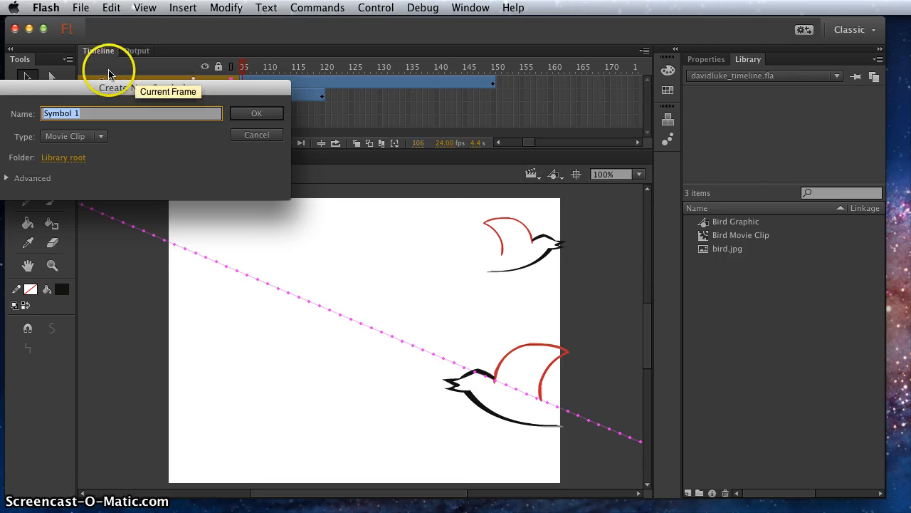
left_click_drag(92, 89, 299, 119)
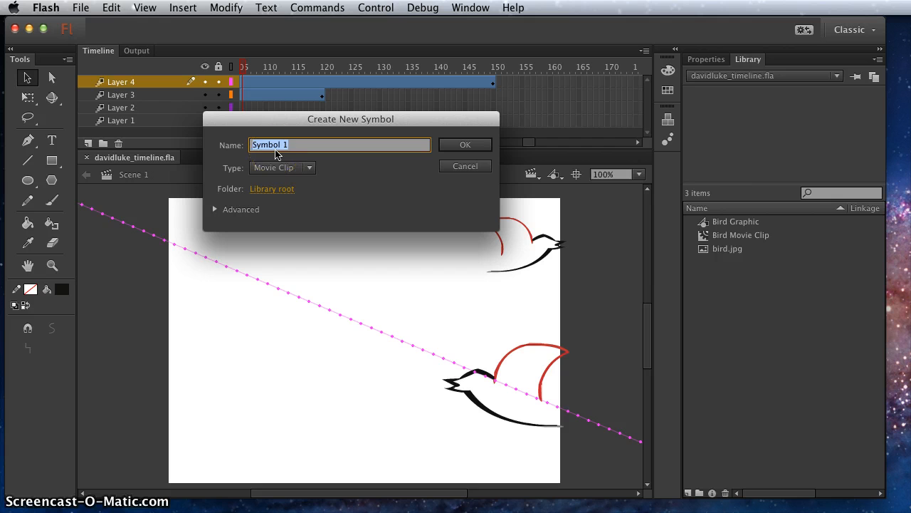
type("background")
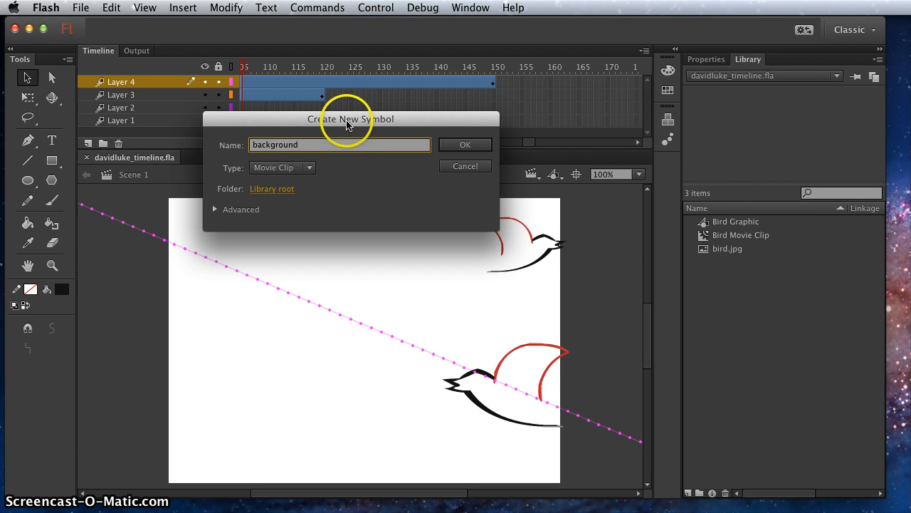
left_click(284, 175)
left_click(285, 208)
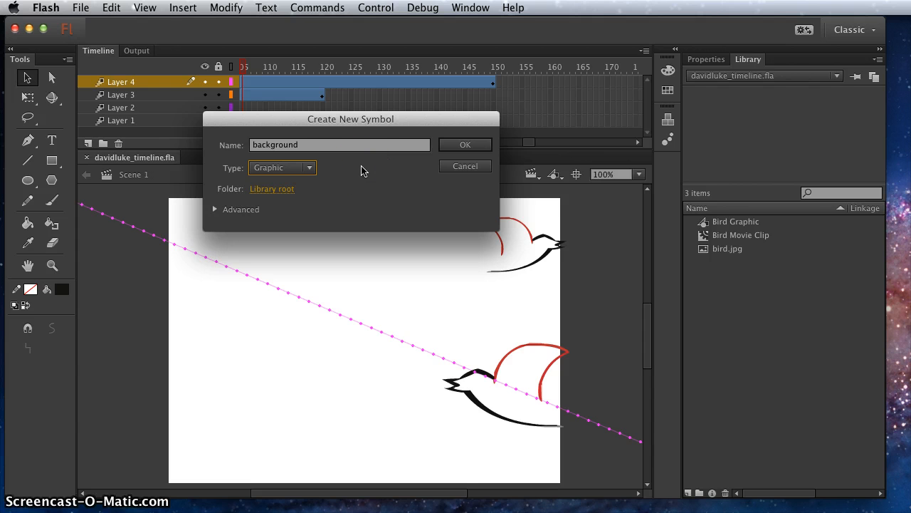
left_click(470, 147)
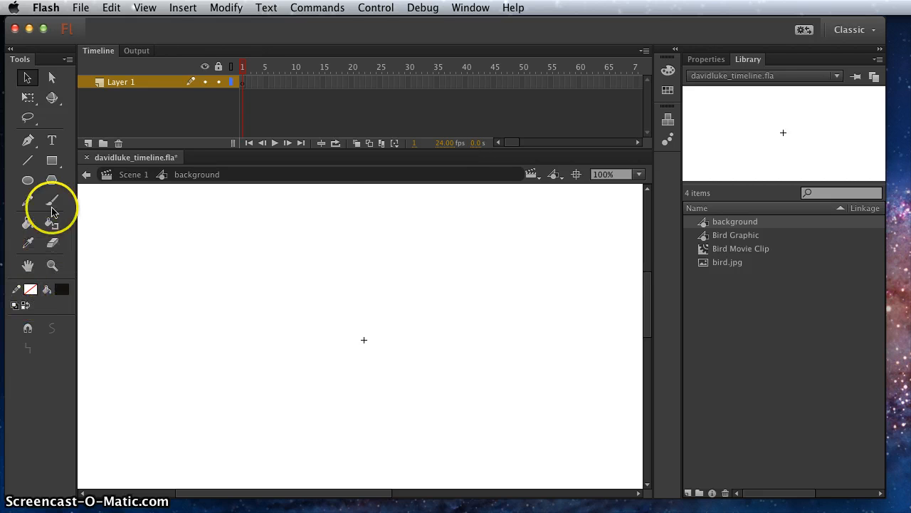
Draw a dark green rectangle without a stroke, about 687 by 123 px, just below the symbol's registration point
left_click(53, 162)
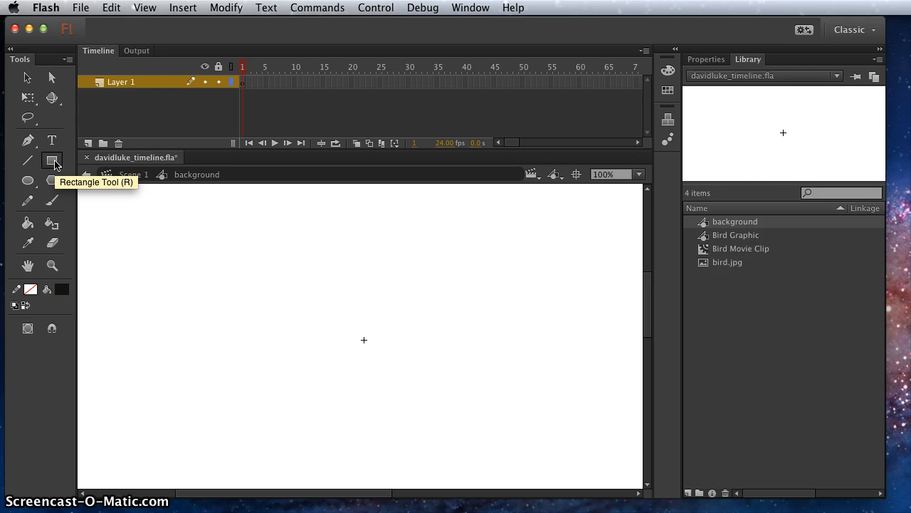
left_click(30, 288)
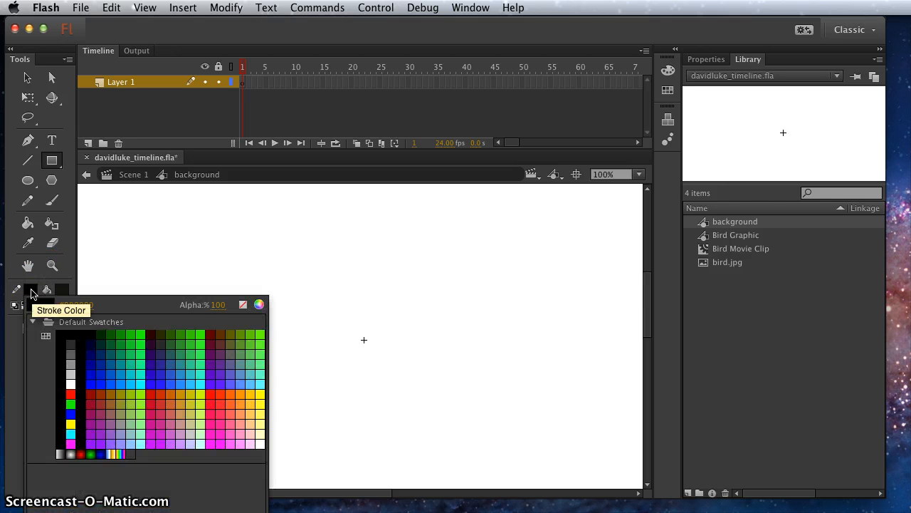
left_click(243, 306)
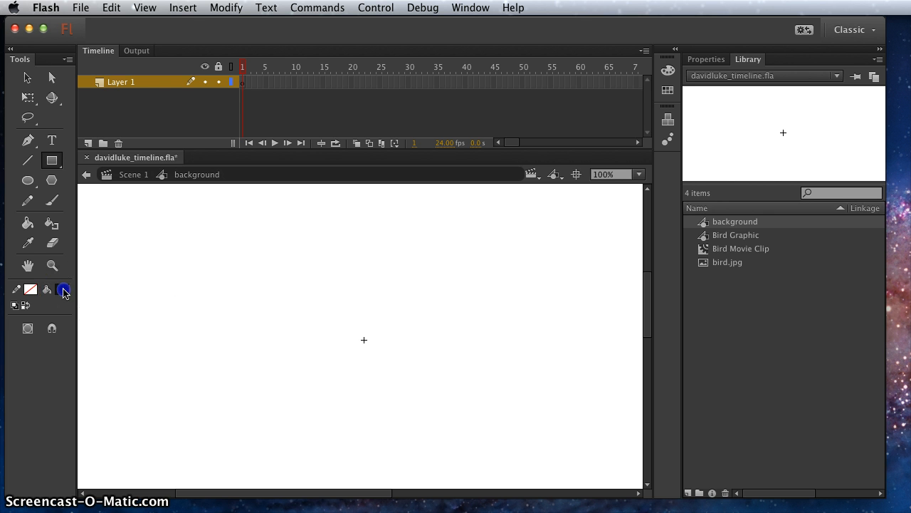
left_click(62, 289)
left_click(151, 343)
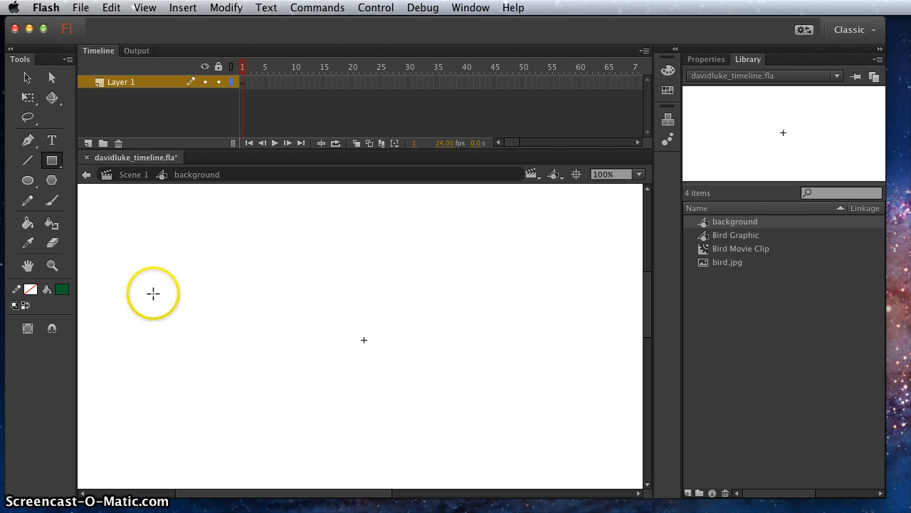
left_click_drag(114, 343, 603, 430)
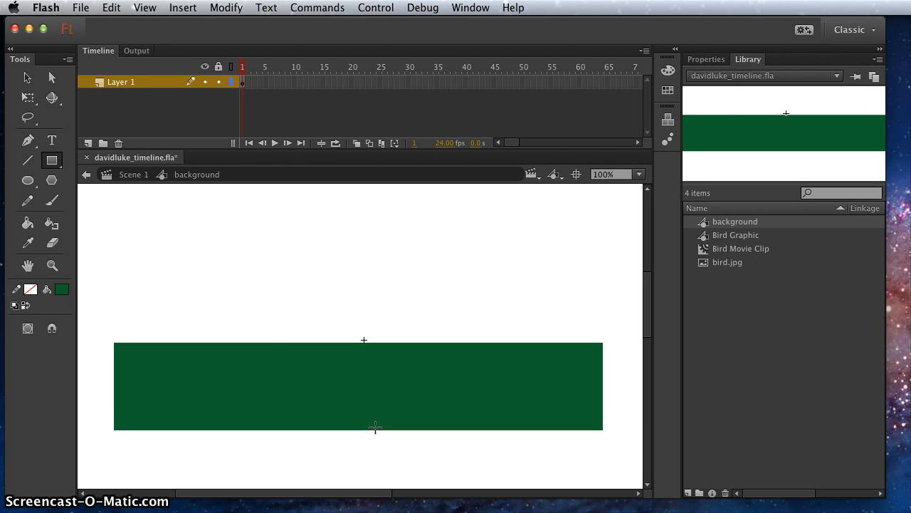
Narrow the green rectangle evenly about its center to about 589 px wide with Free Transform, checking its dimensions in Info, and deselect it
left_click(27, 77)
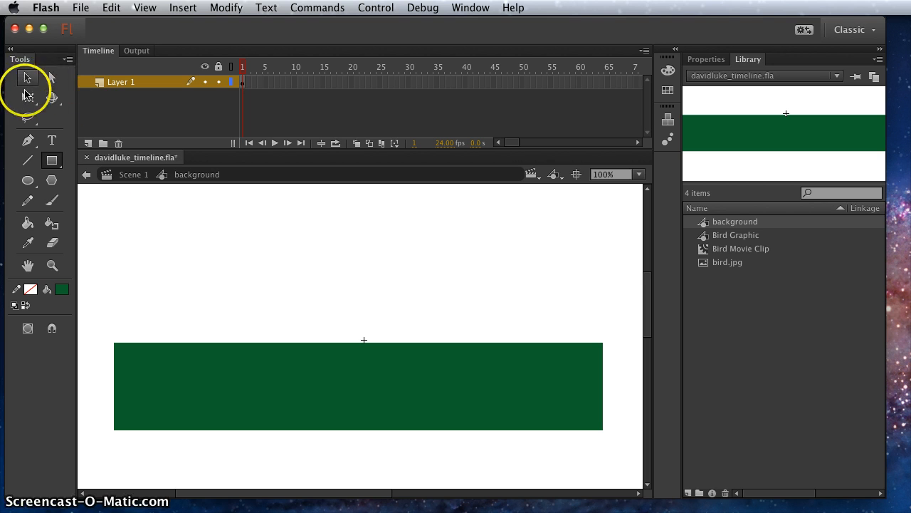
left_click(335, 385)
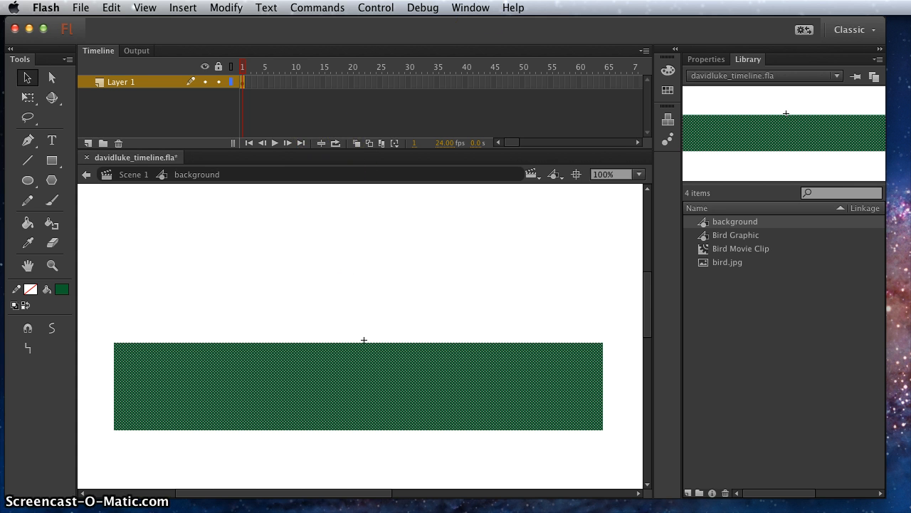
left_click(470, 7)
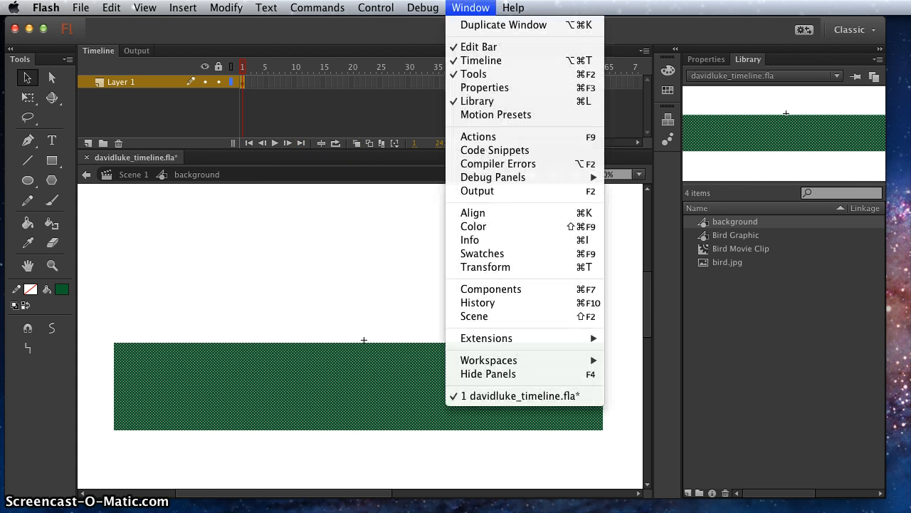
left_click(494, 238)
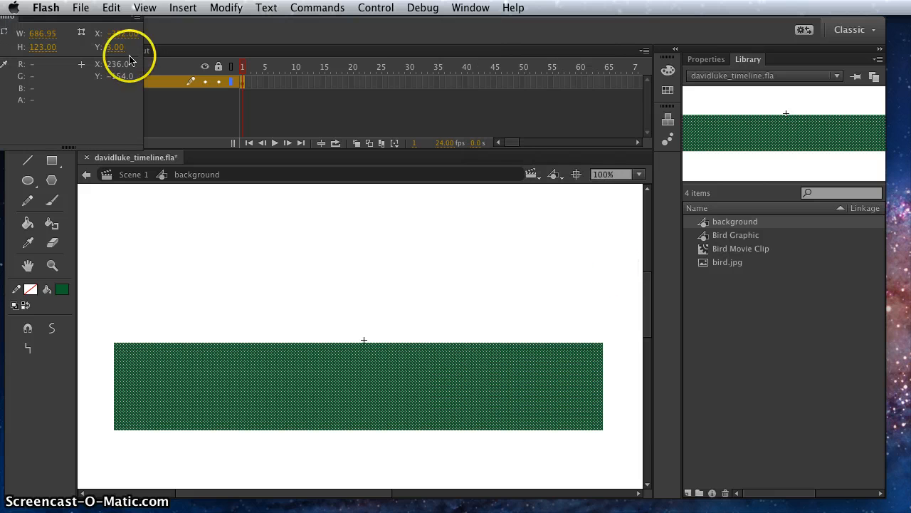
left_click_drag(53, 27, 502, 224)
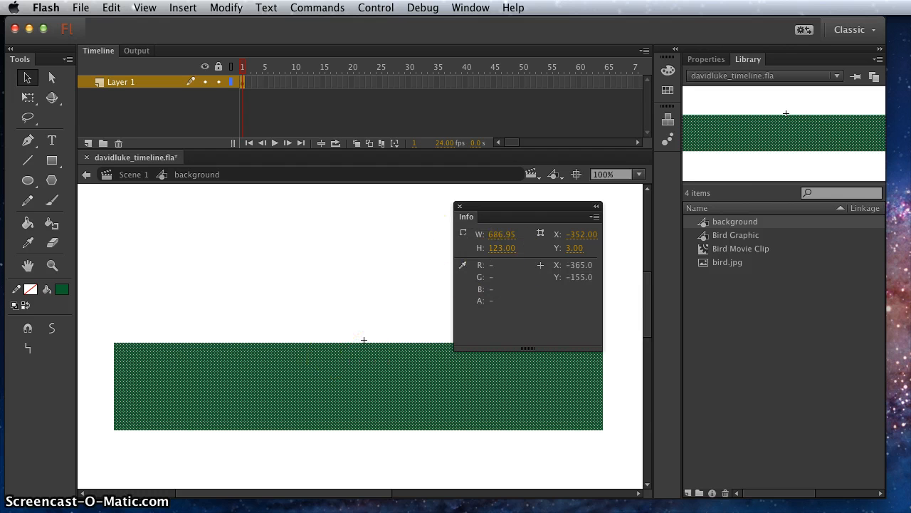
left_click(31, 102)
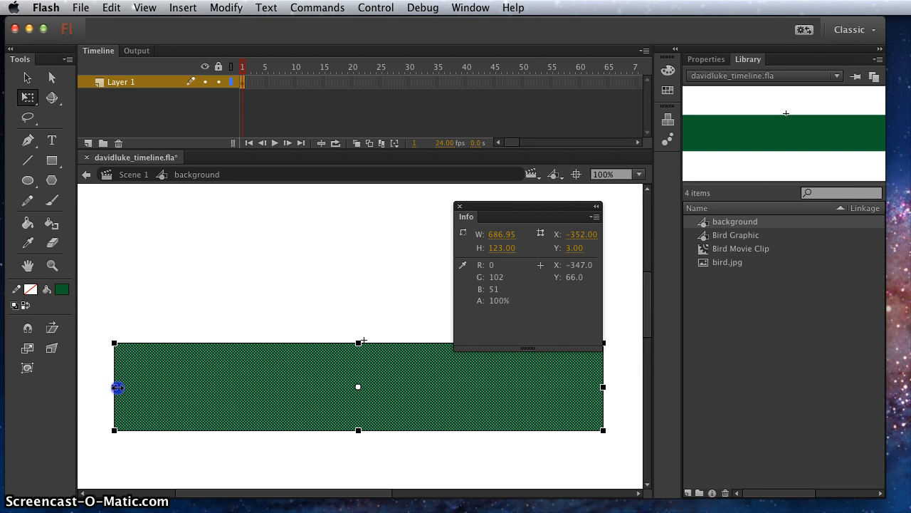
left_click_drag(117, 387, 153, 395)
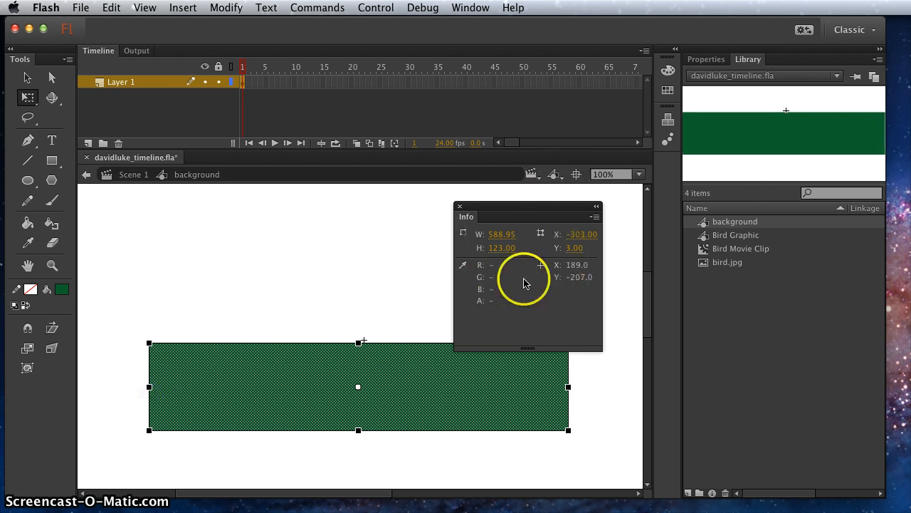
left_click(460, 207)
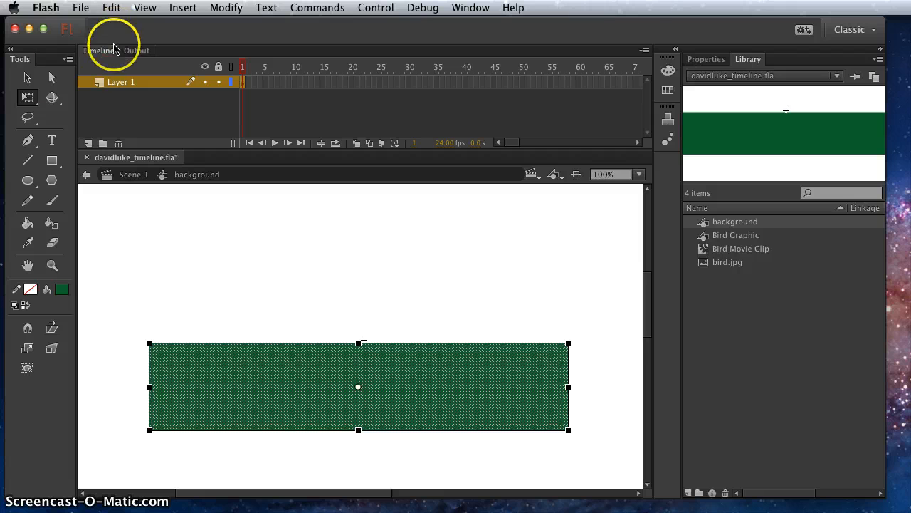
left_click(27, 77)
left_click(234, 267)
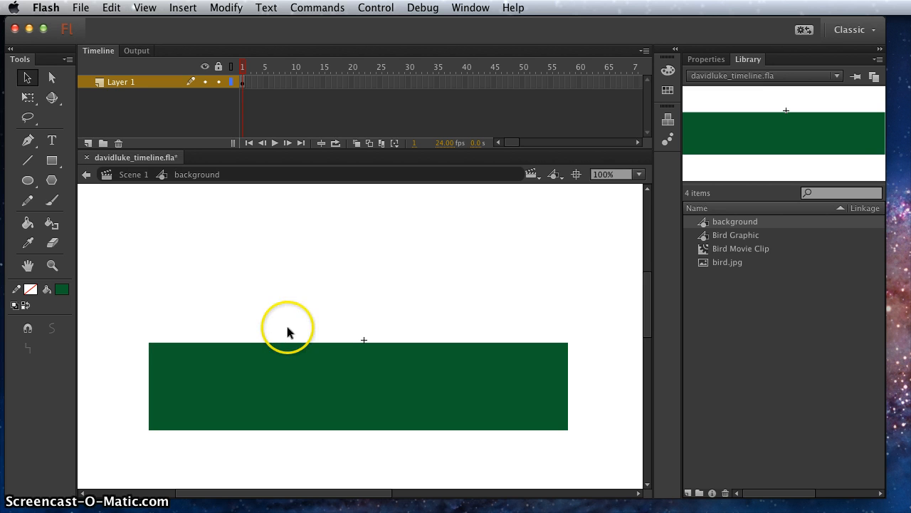
Erase a continuous wavy line across the full width of the green rectangle near its upper edge
left_click(52, 242)
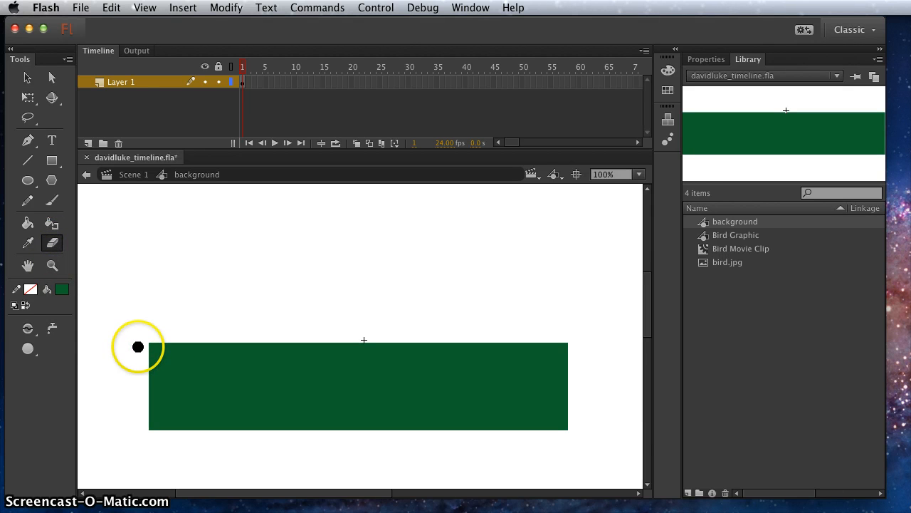
left_click(47, 247)
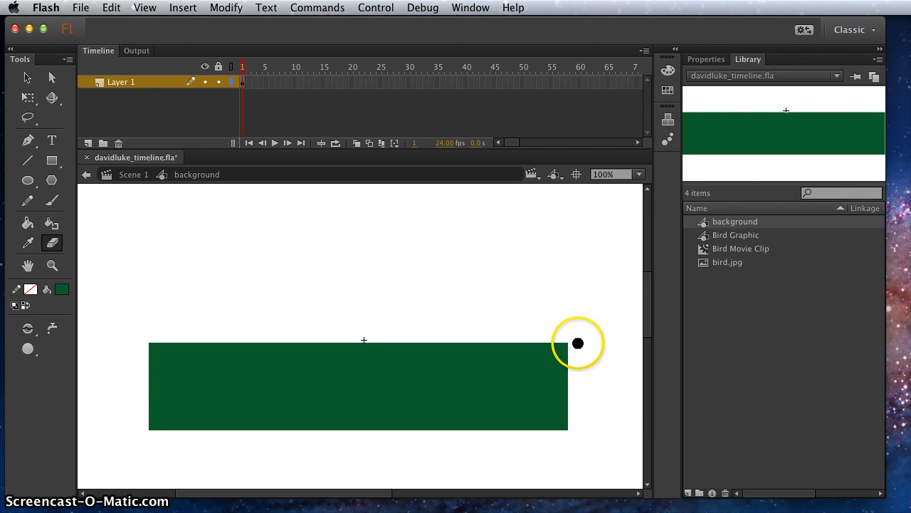
left_click(27, 77)
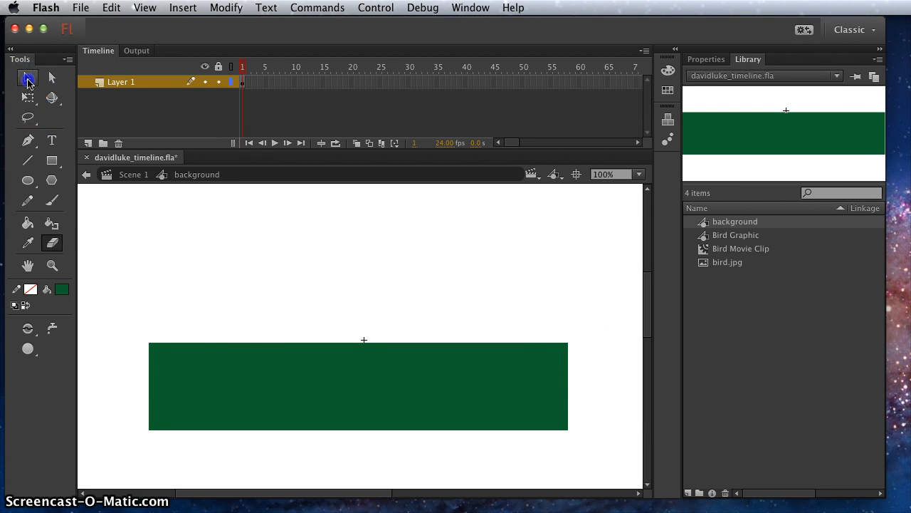
left_click(247, 370)
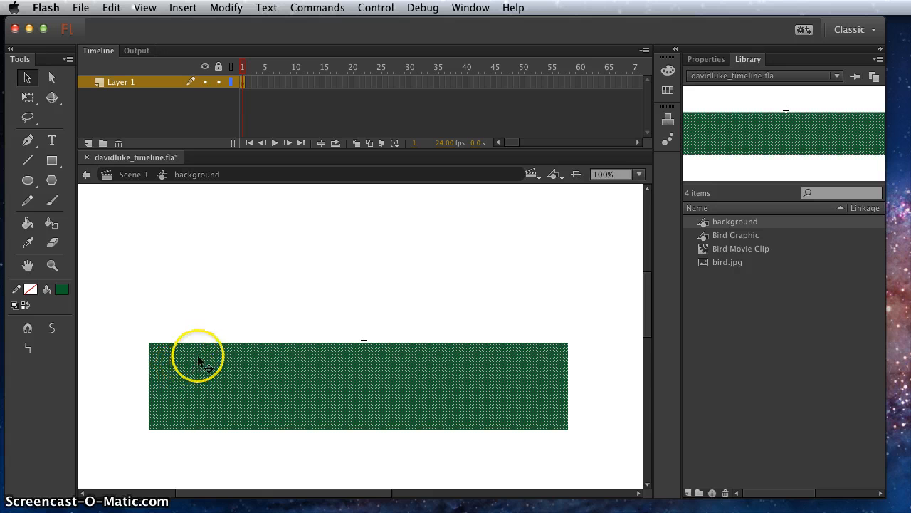
left_click(57, 245)
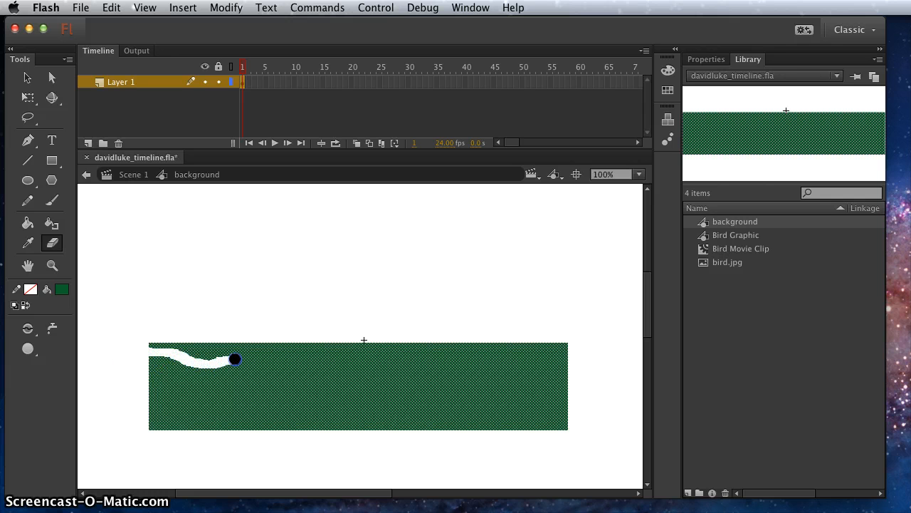
mouse_move(404, 363)
left_mouse_down()
mouse_move(431, 356)
mouse_move(493, 370)
mouse_move(514, 360)
mouse_move(588, 354)
left_mouse_up()
left_click(232, 155)
Delete the leftover green strip above the erased wavy line, leaving a hilly top edge
left_click(27, 77)
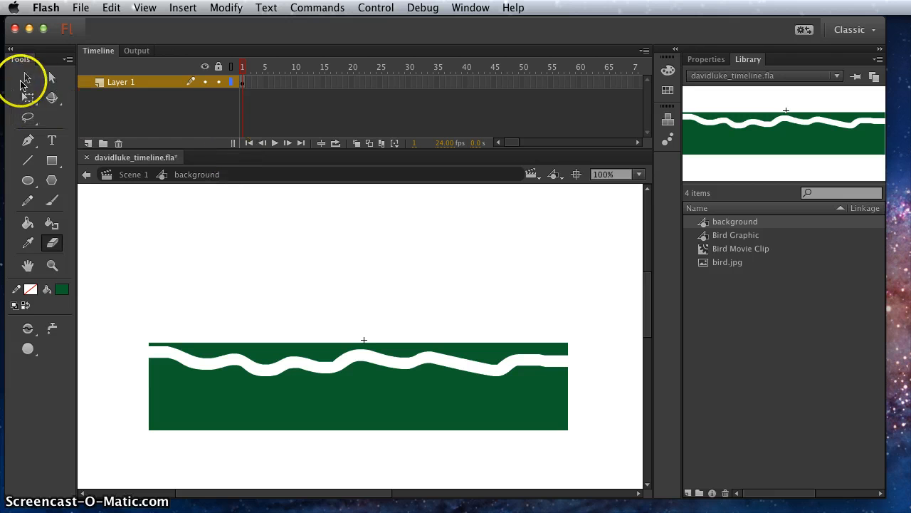
left_click(315, 350)
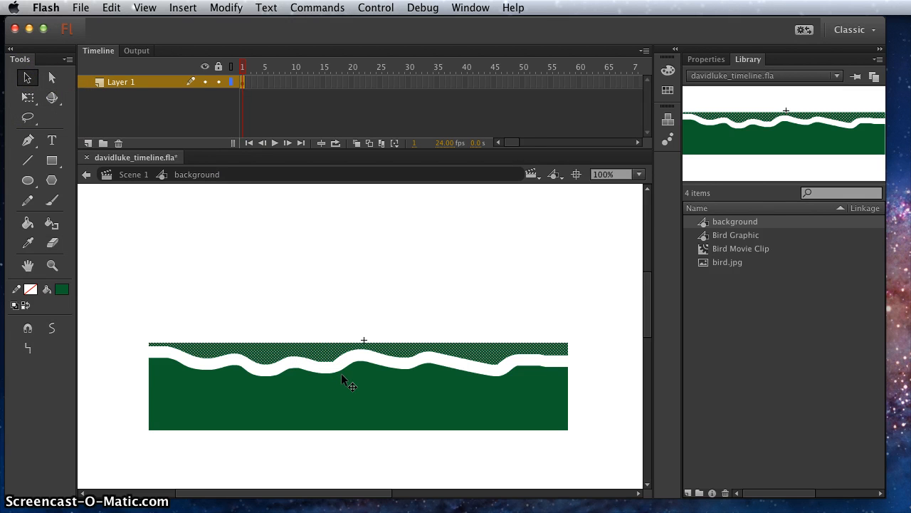
left_click(291, 348)
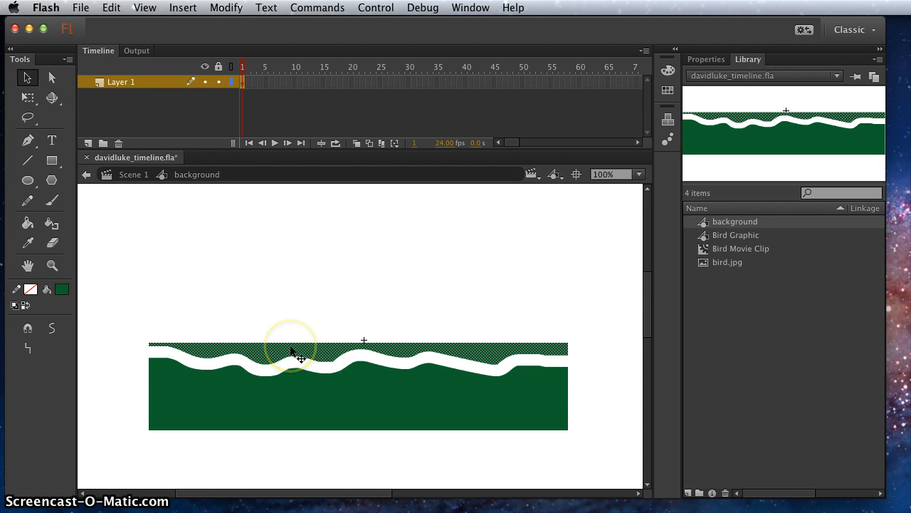
key("Delete")
left_click(302, 204)
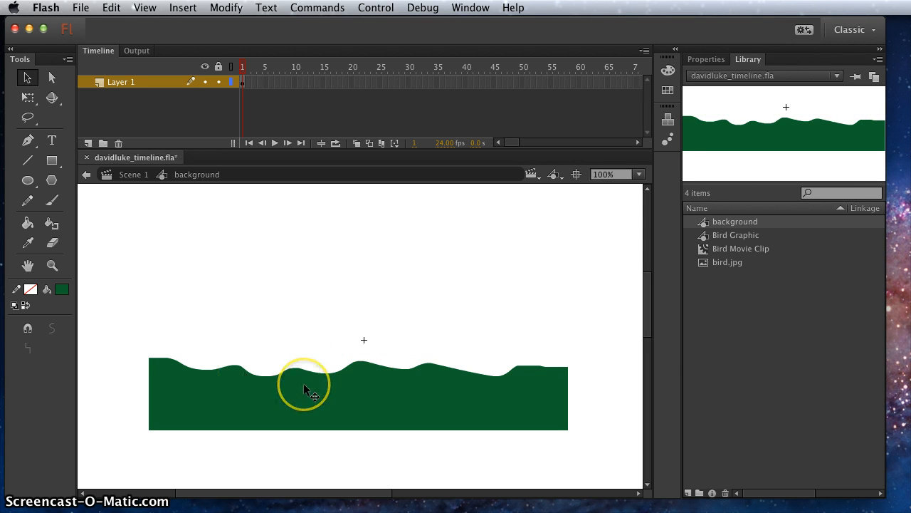
left_click(410, 369)
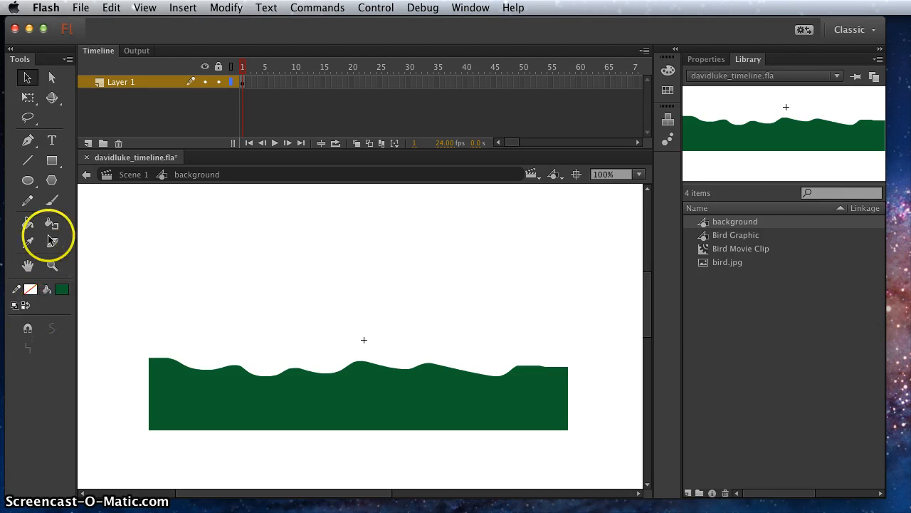
Paint a brown tree with the Brush tool, its trunk rising from the left part of the hills with several branches curving upward
left_click(62, 289)
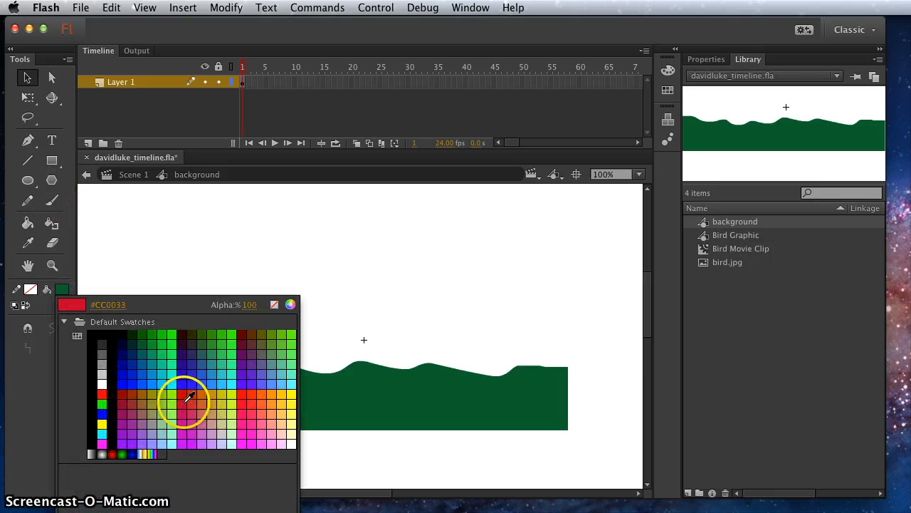
left_click(138, 399)
left_click(53, 203)
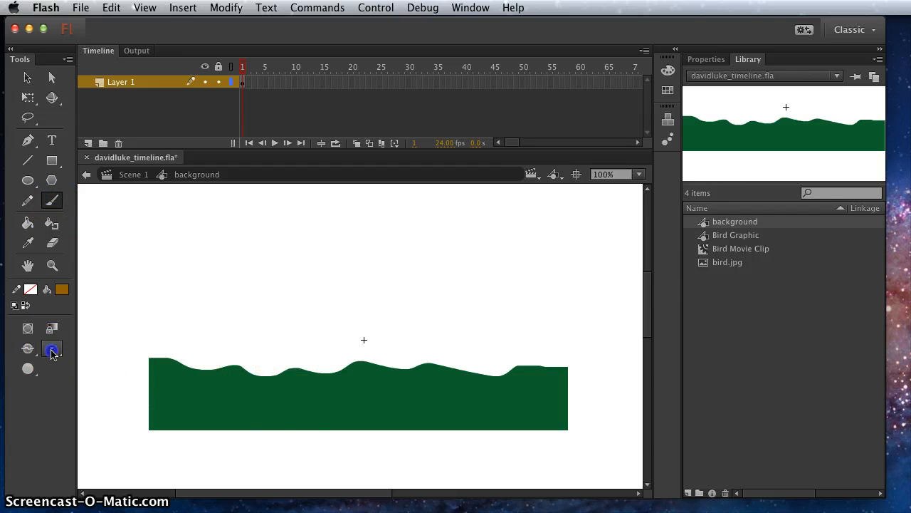
left_click(52, 348)
left_click(90, 407)
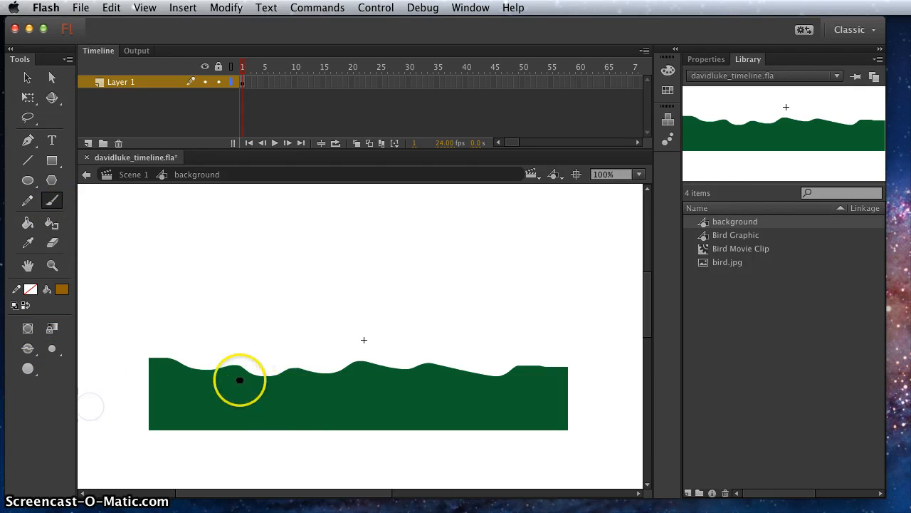
mouse_move(236, 381)
left_mouse_down()
mouse_move(240, 309)
mouse_move(216, 264)
mouse_move(216, 220)
left_mouse_up()
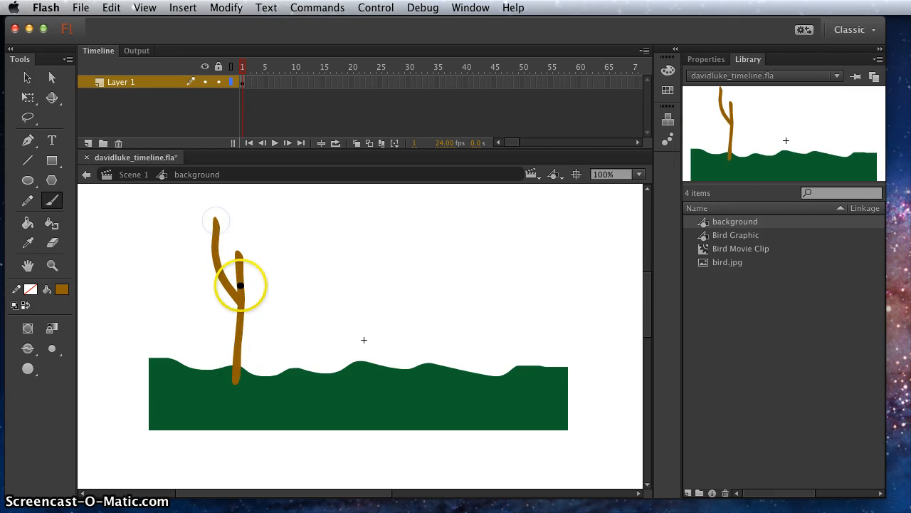
left_click_drag(241, 285, 272, 223)
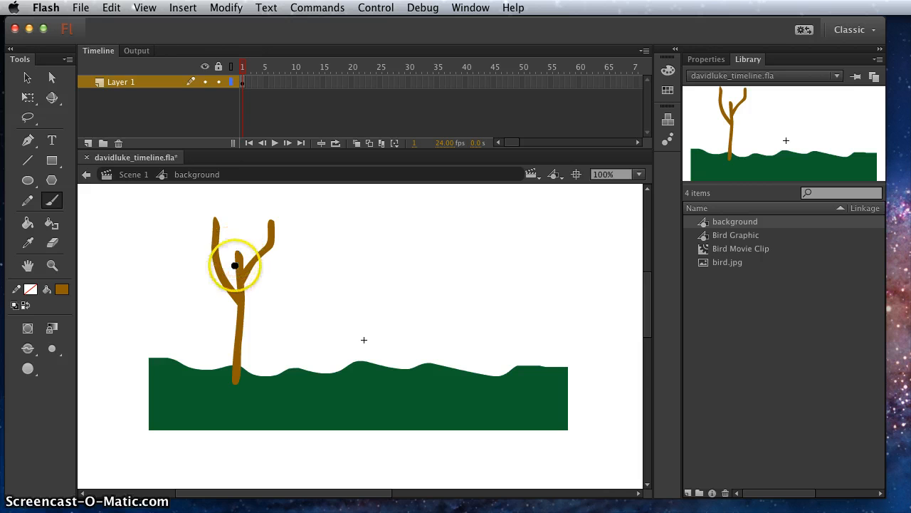
mouse_move(197, 291)
left_mouse_down()
mouse_move(254, 291)
mouse_move(279, 272)
left_mouse_up()
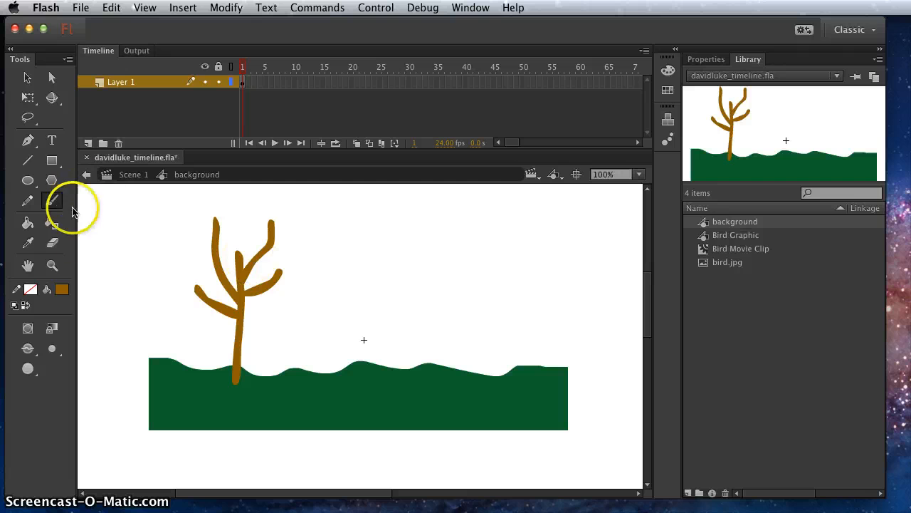
Draw a yellow circle without a stroke as a sun, high above the right half of the hills
left_click(31, 182)
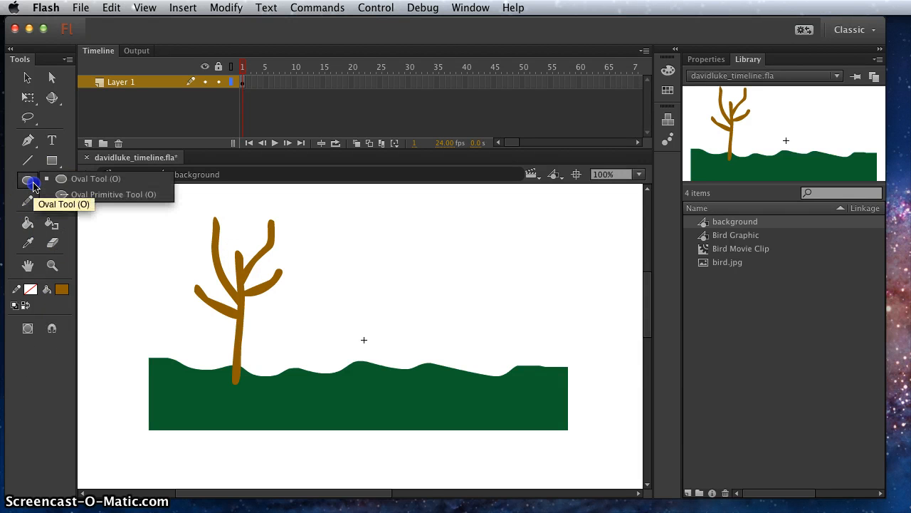
left_click(62, 289)
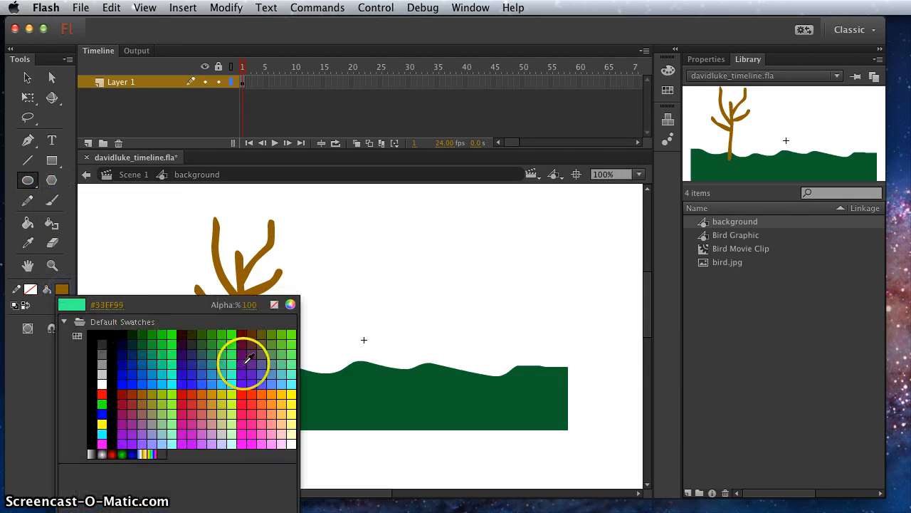
left_click(289, 394)
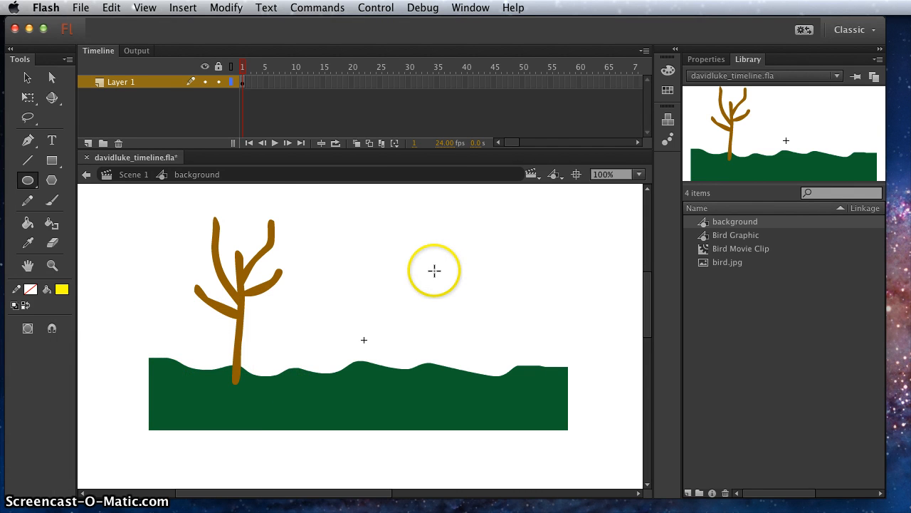
left_click_drag(423, 201, 470, 244)
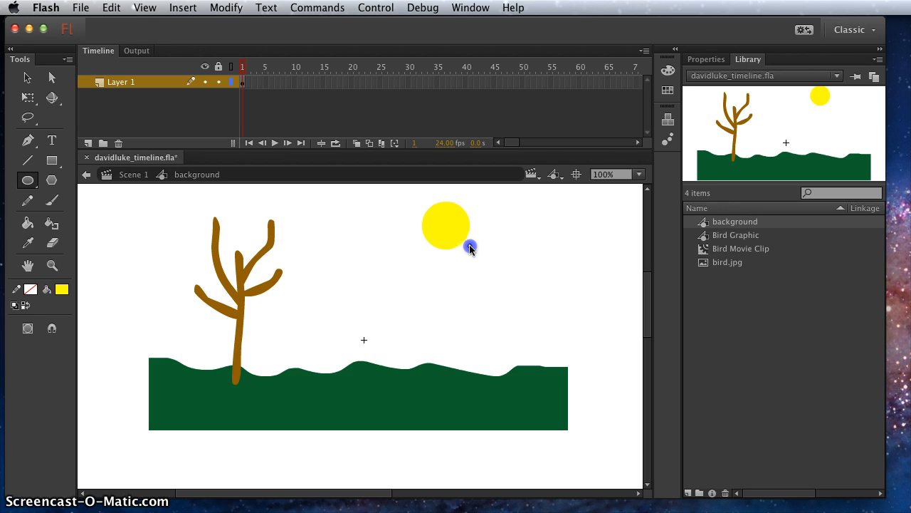
left_click_drag(471, 248, 465, 236)
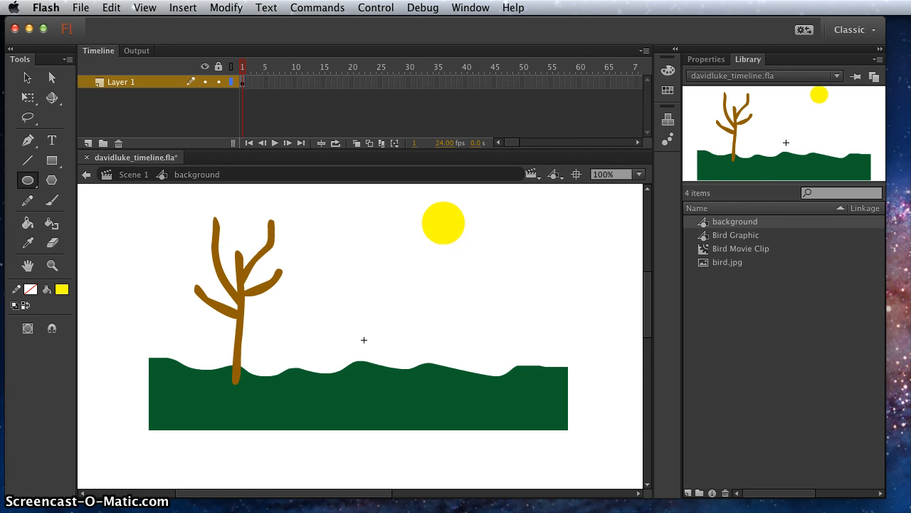
left_click(27, 78)
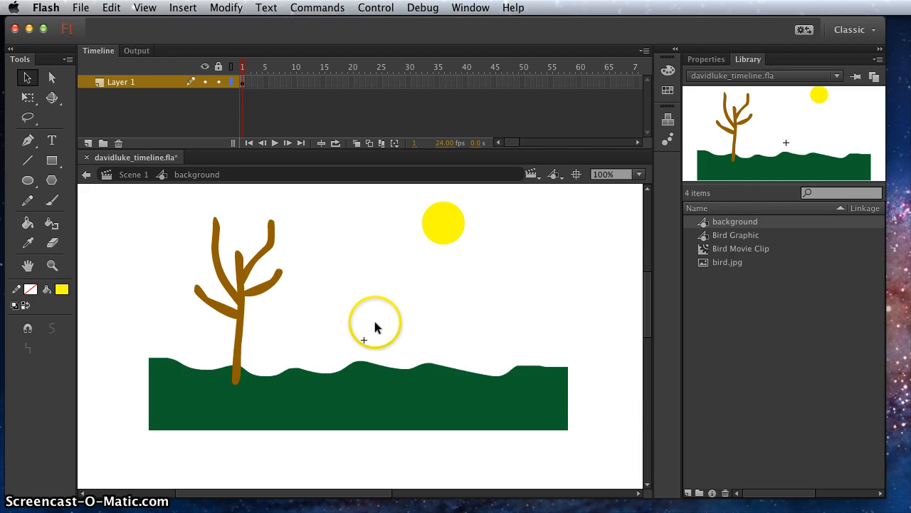
Return to Scene 1, add a layer named "background" and move it below Layer 1
left_click(134, 178)
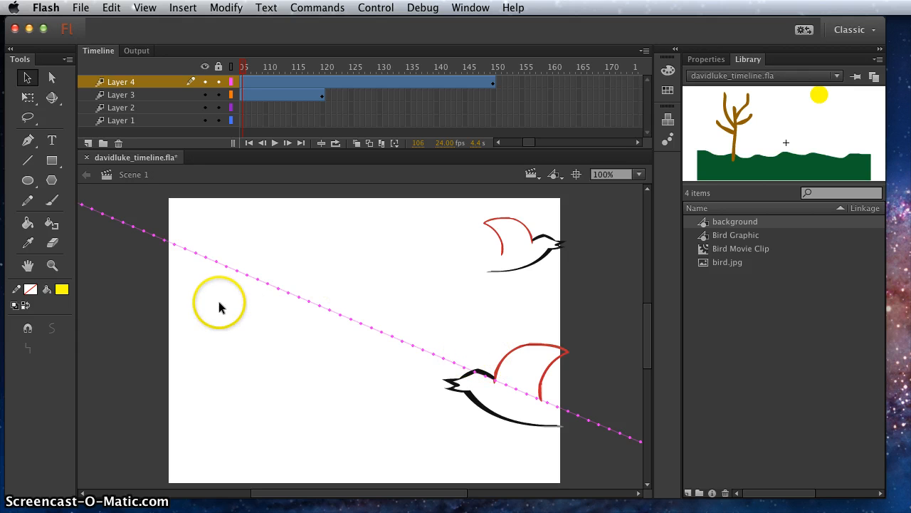
left_click(89, 143)
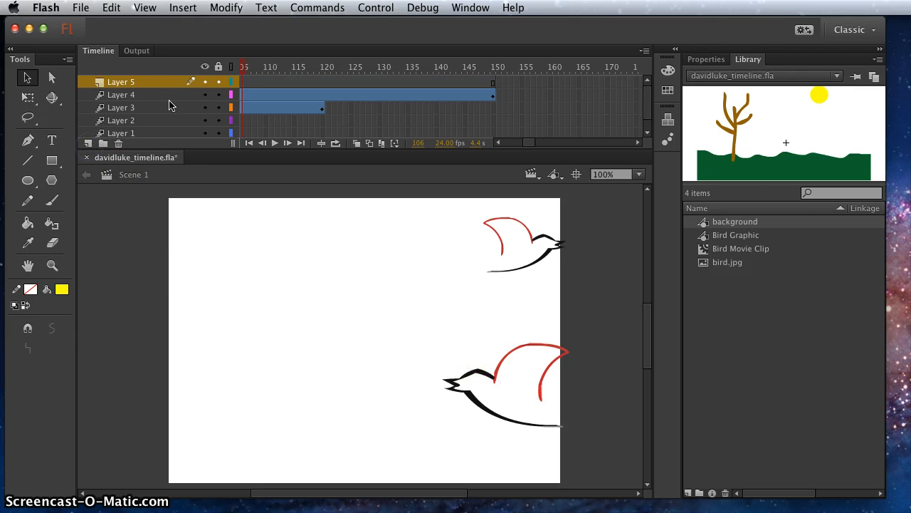
double_click(123, 82)
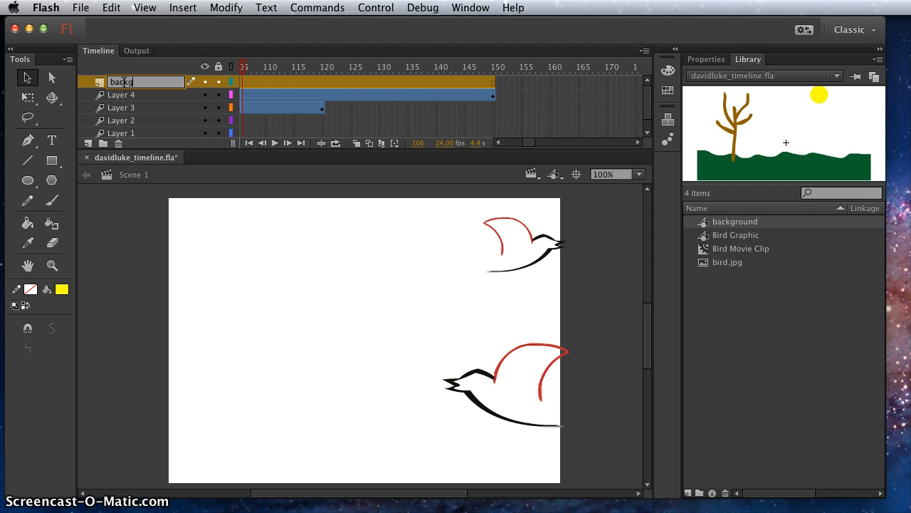
type("background")
left_click(123, 296)
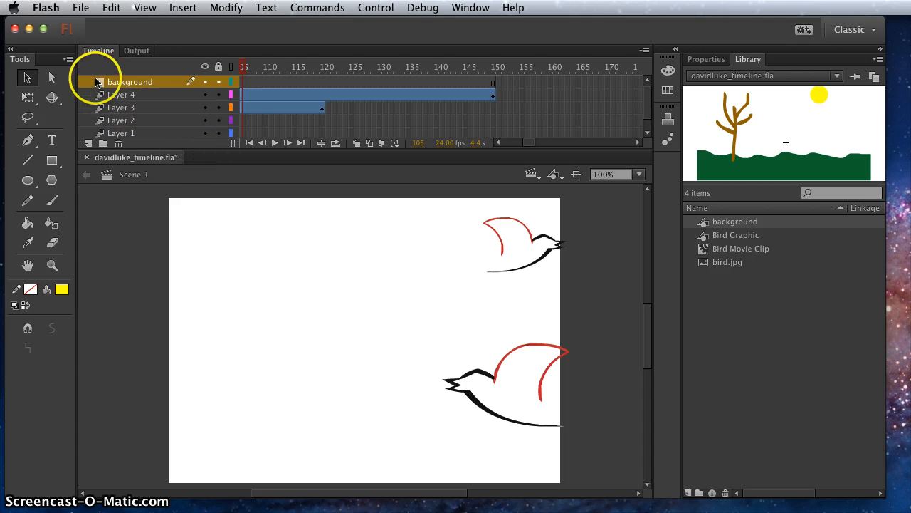
left_click_drag(89, 81, 84, 139)
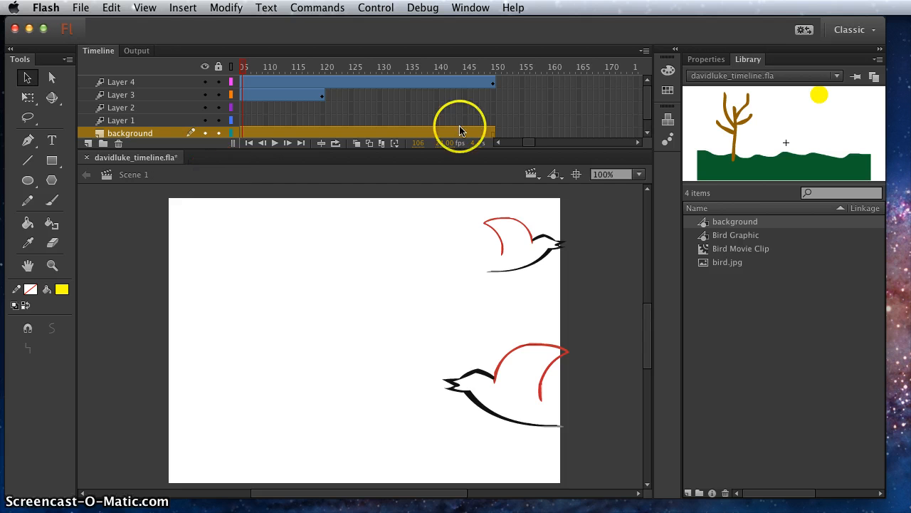
Scrub through the bird animation from frame 1 to frame 150 and back with the background layer active
left_click_drag(519, 146, 452, 143)
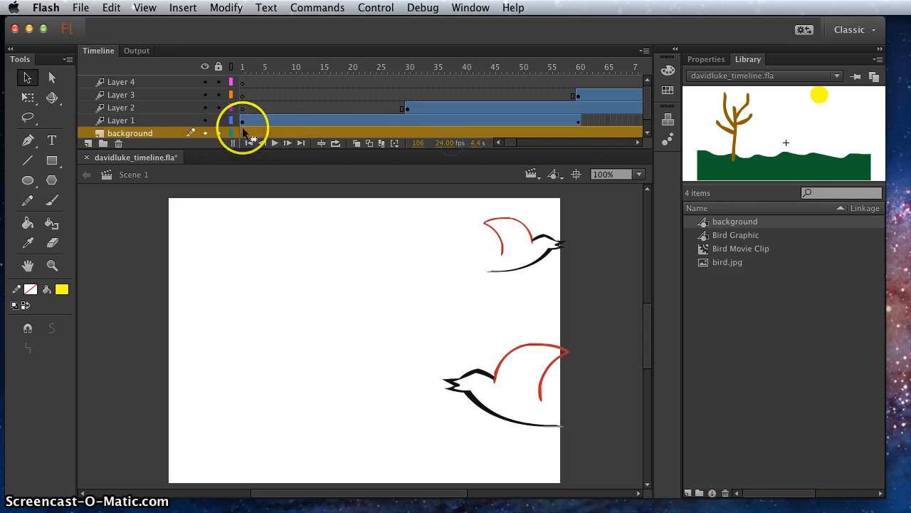
left_click(275, 95)
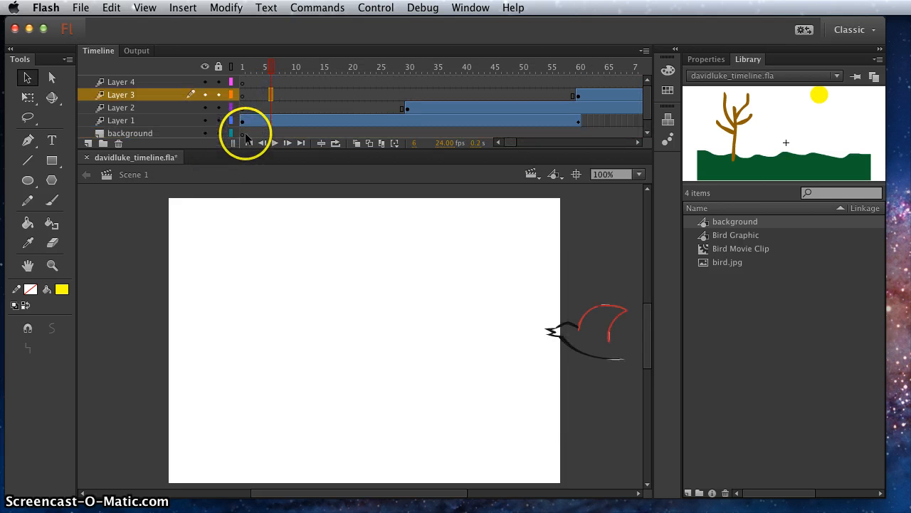
left_click(245, 134)
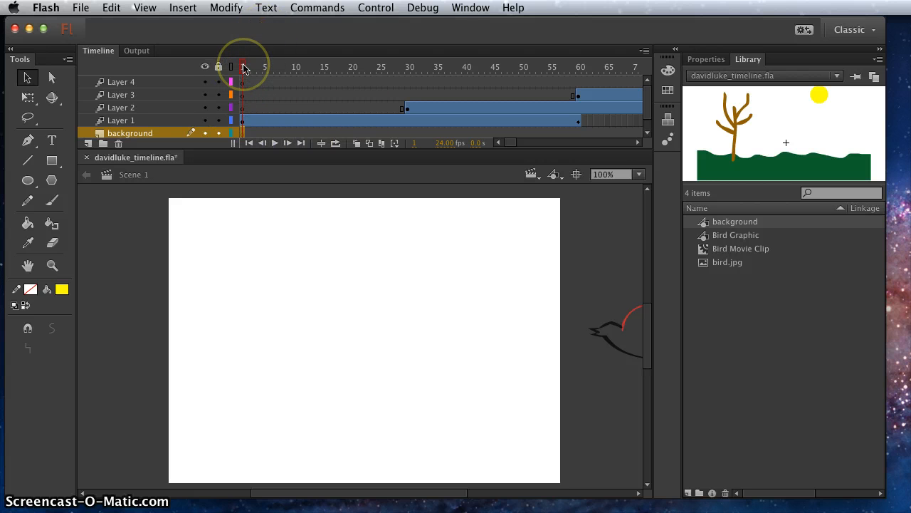
left_click_drag(244, 68, 623, 81)
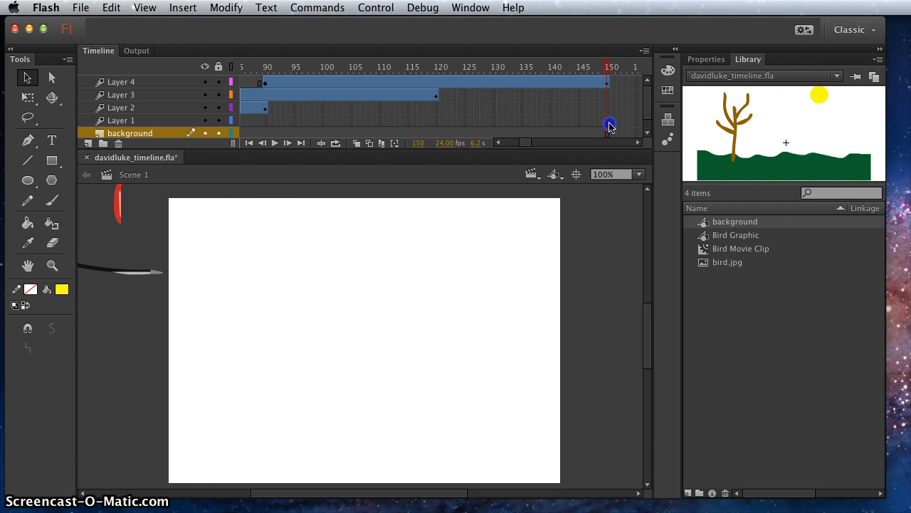
left_click_drag(610, 127, 96, 69)
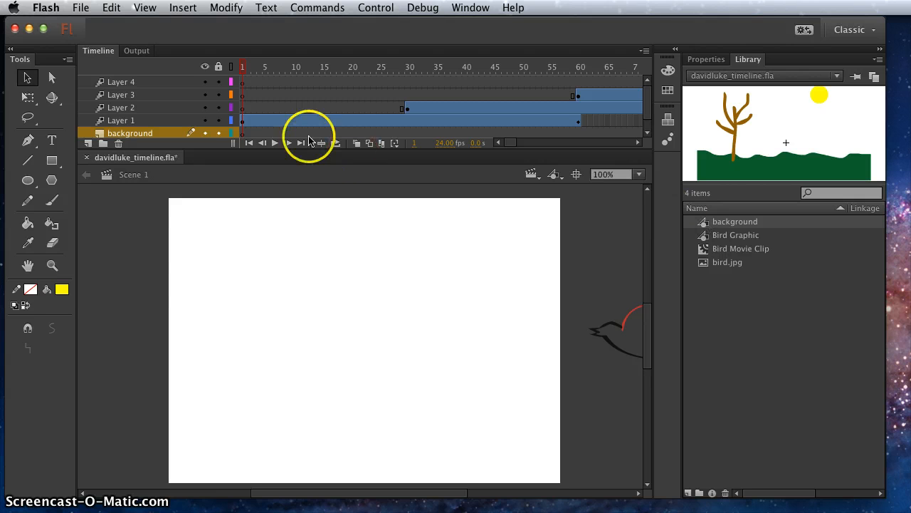
Place the background symbol on frame 1 of the background layer, aligning the hills with the stage's lower edge, and deselect it
left_click(242, 133)
left_click_drag(733, 224, 393, 349)
left_click_drag(405, 438, 388, 447)
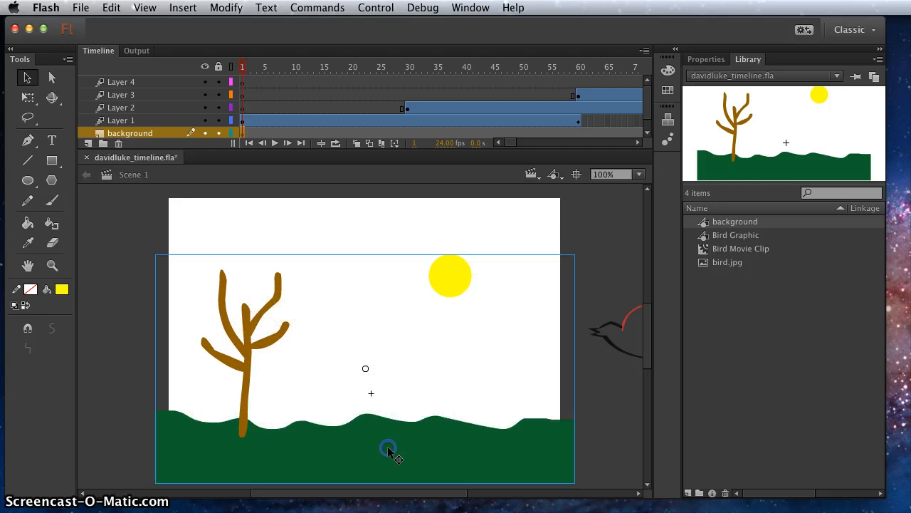
left_click(609, 416)
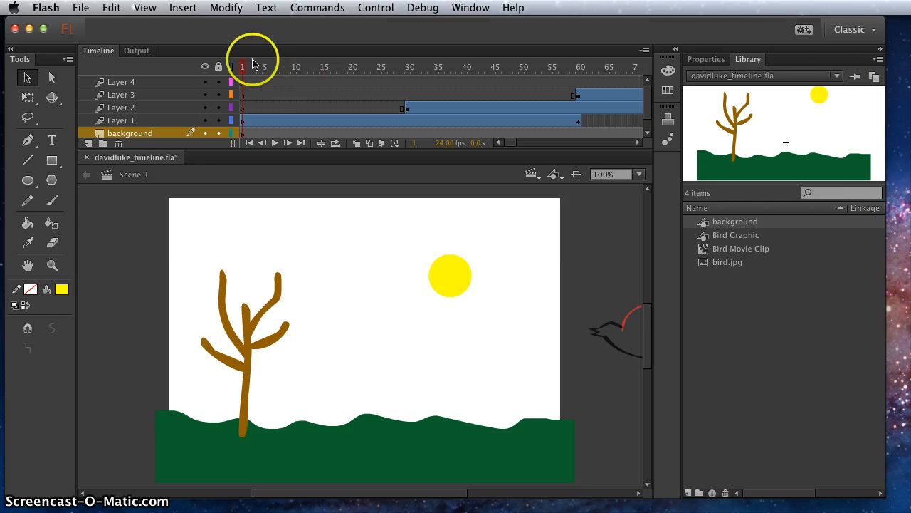
Scrub through the timeline, test the movie in Flash Professional to review the birds over the scenery, and close the preview
left_click_drag(245, 68, 82, 54)
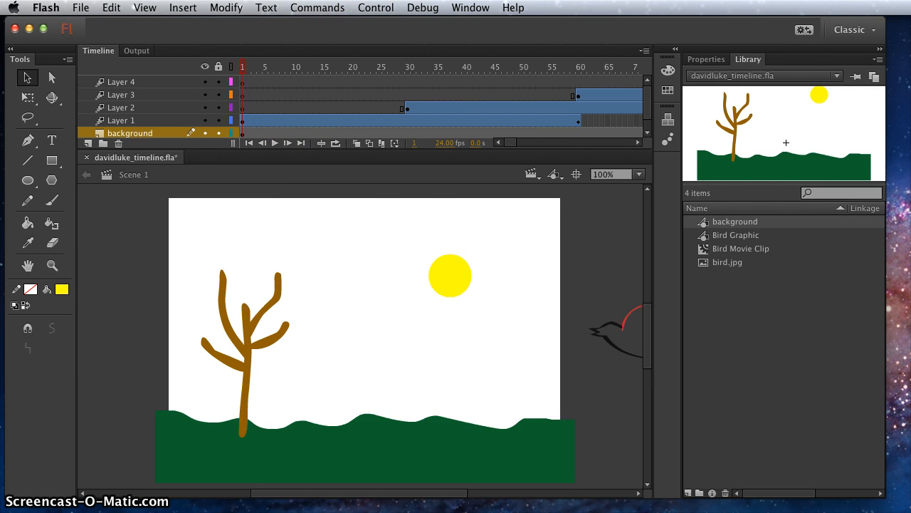
left_click(378, 10)
mouse_move(392, 123)
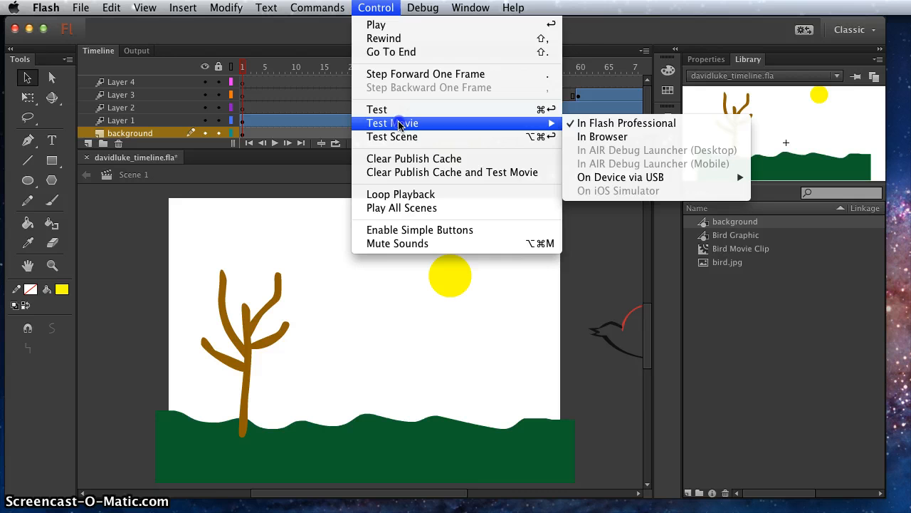
left_click(676, 121)
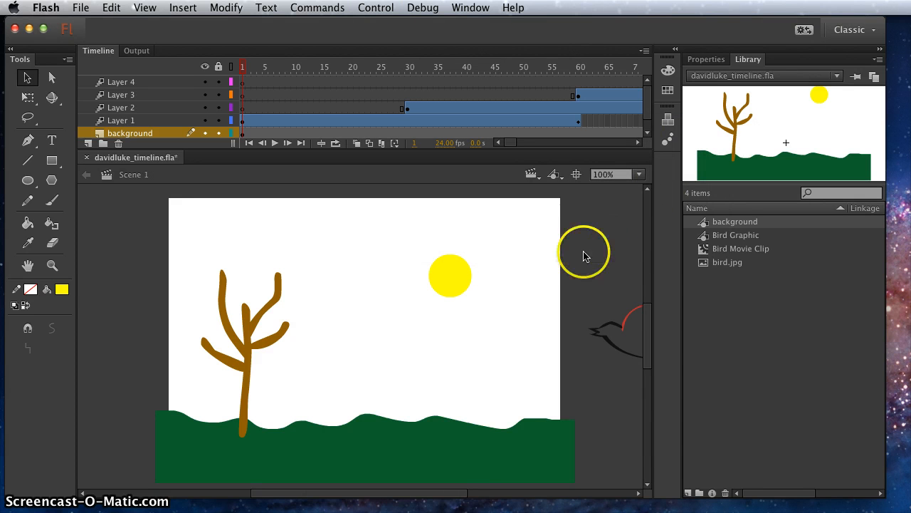
left_click_drag(413, 352, 419, 136)
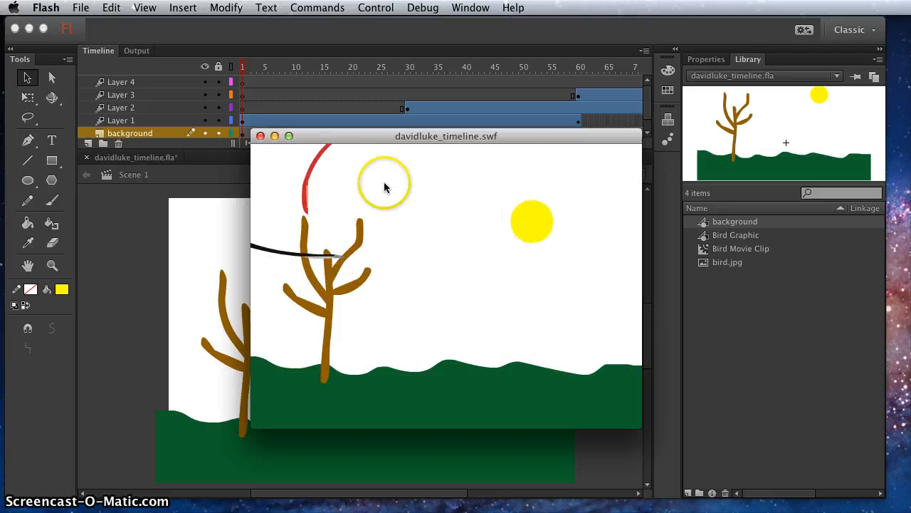
left_click(260, 136)
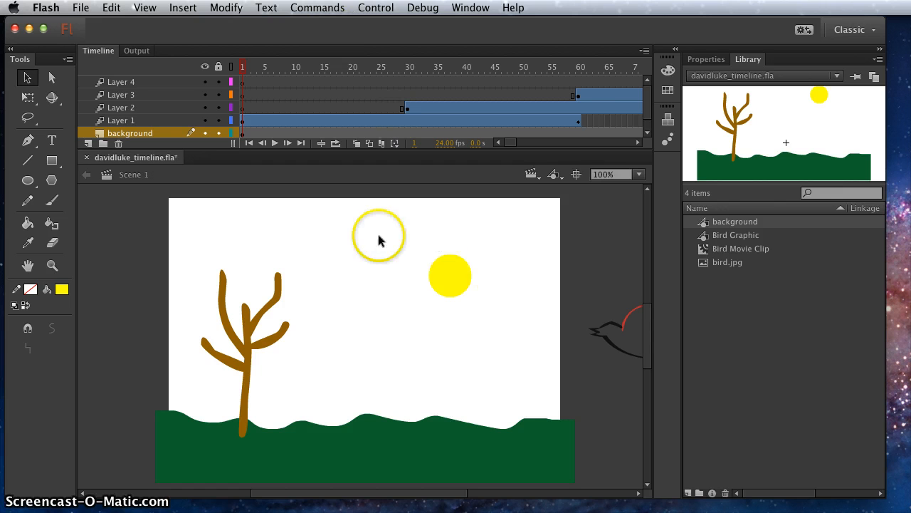
Check the list of scenes in the document and return to frame 1 of the Scene 1 timeline
left_click(533, 175)
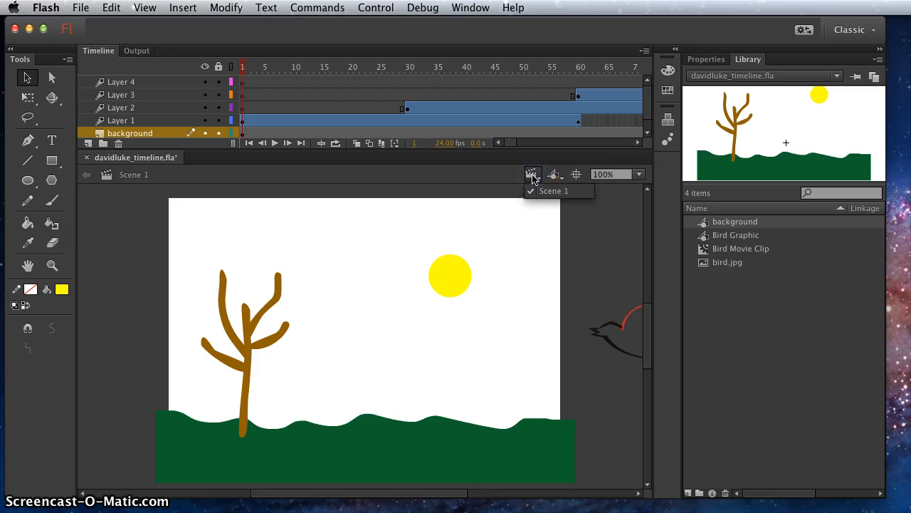
left_click(532, 175)
left_click(533, 175)
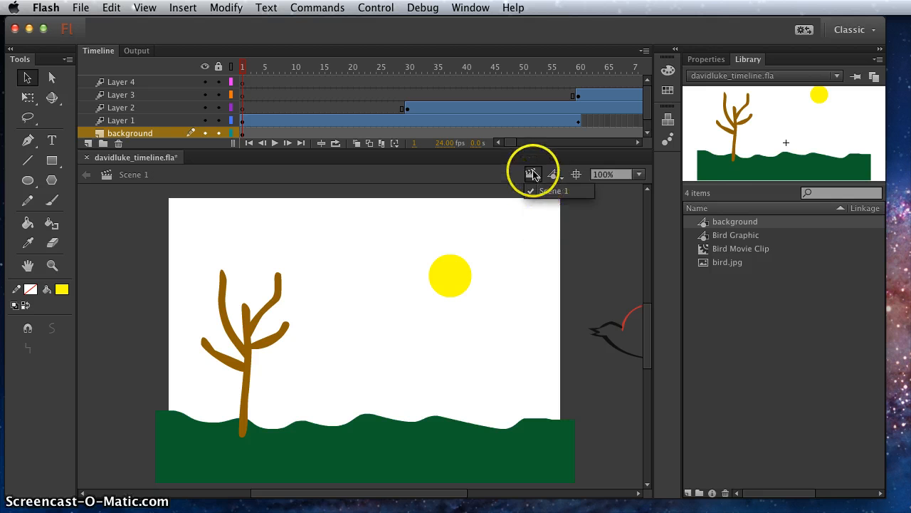
left_click(533, 172)
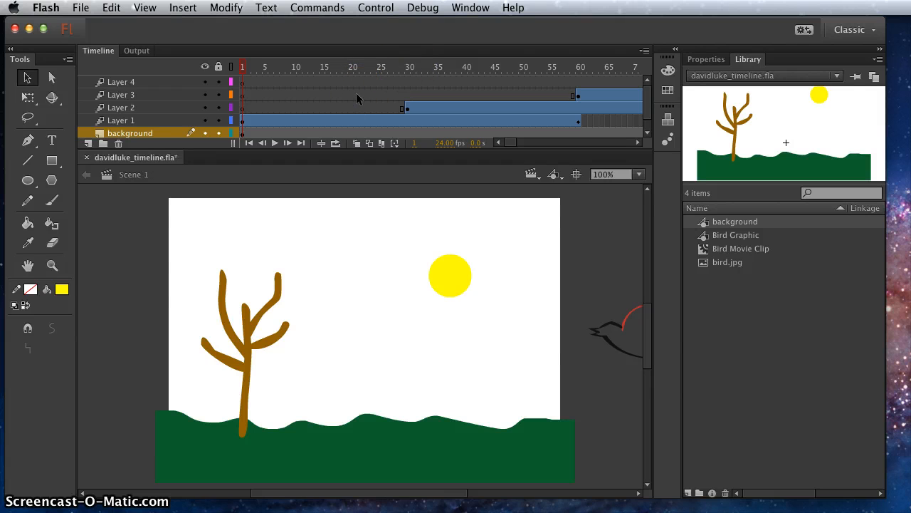
left_click(376, 94)
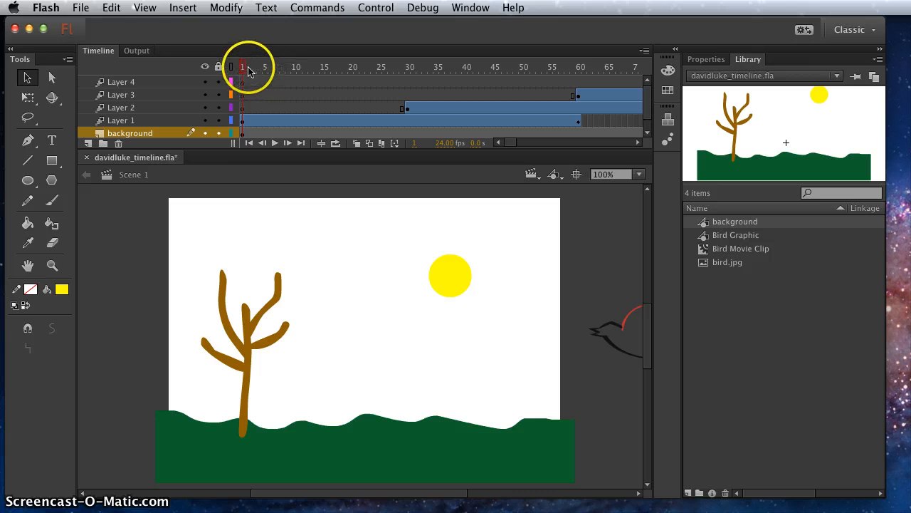
mouse_move(242, 71)
left_mouse_down()
mouse_move(308, 79)
mouse_move(232, 70)
left_mouse_up()
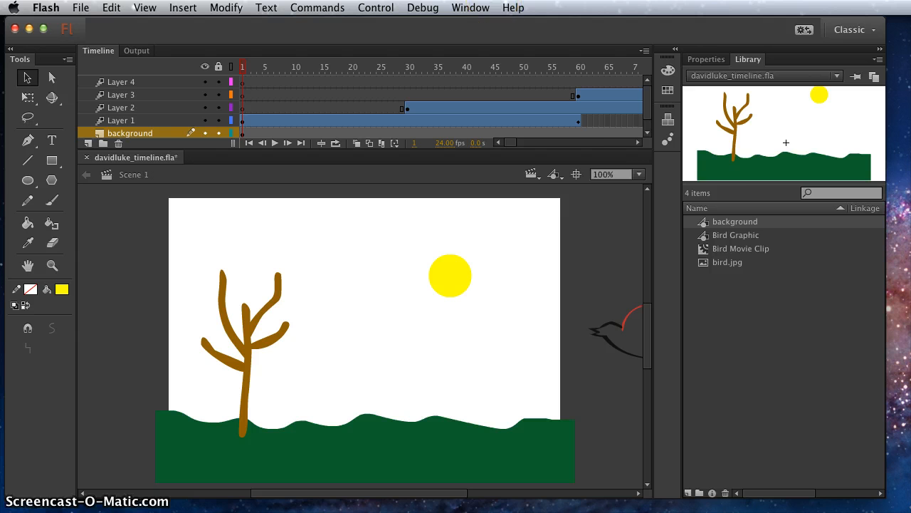
Review the document's scene list in the Scene panel and close the panel again
left_click(471, 7)
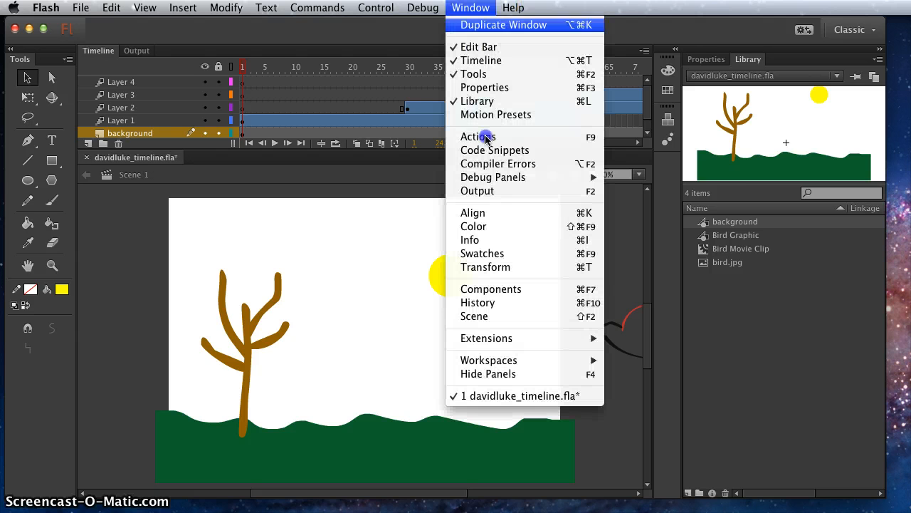
left_click(501, 320)
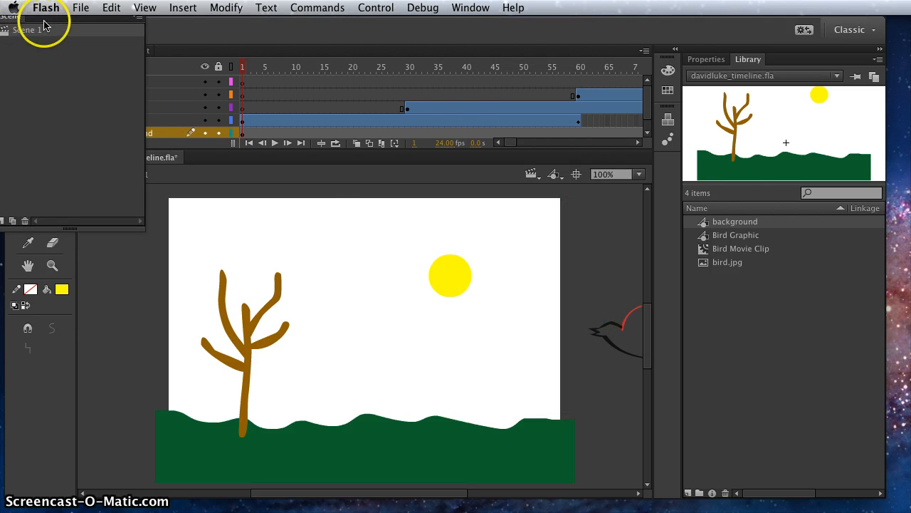
left_click_drag(41, 32, 503, 234)
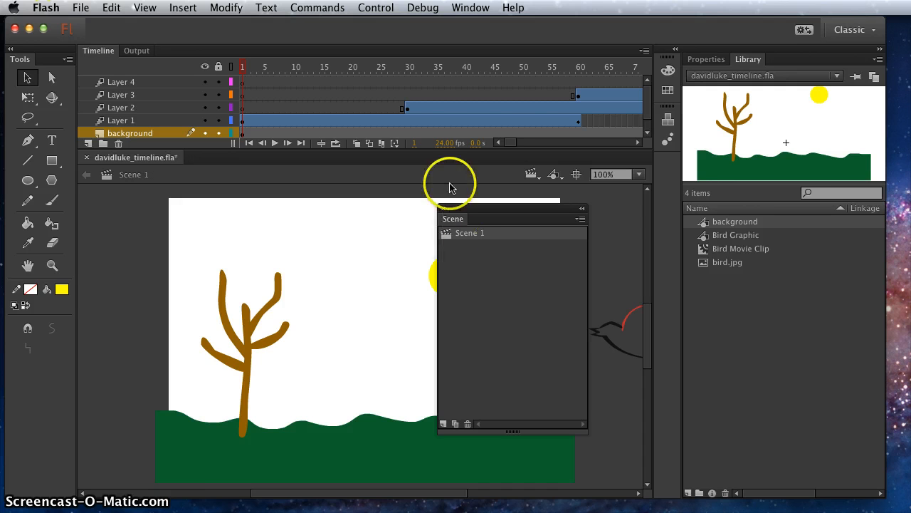
left_click(442, 211)
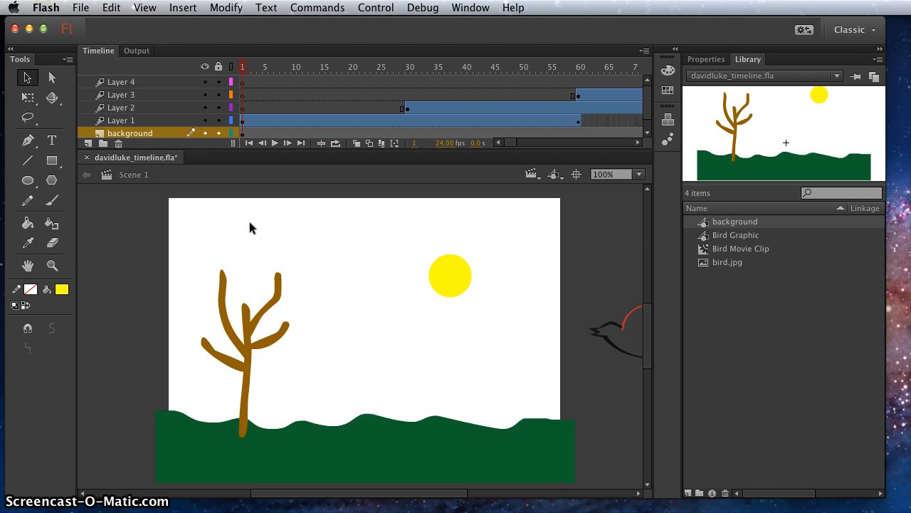
Save the document and insert a second scene
key("super+s")
left_click(265, 220)
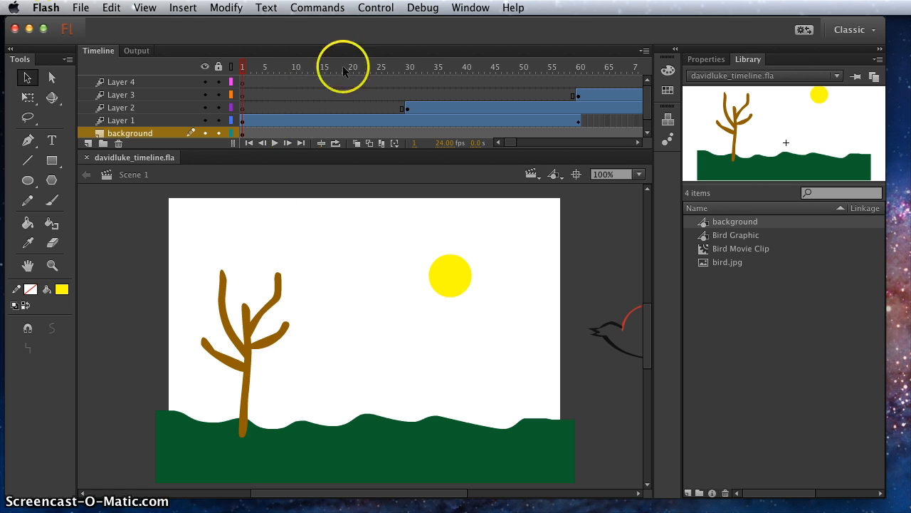
left_click(183, 7)
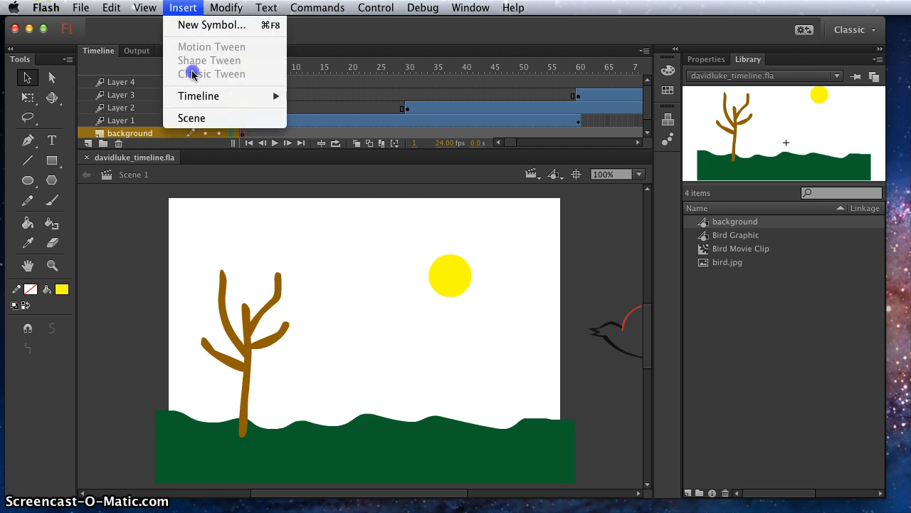
left_click(200, 119)
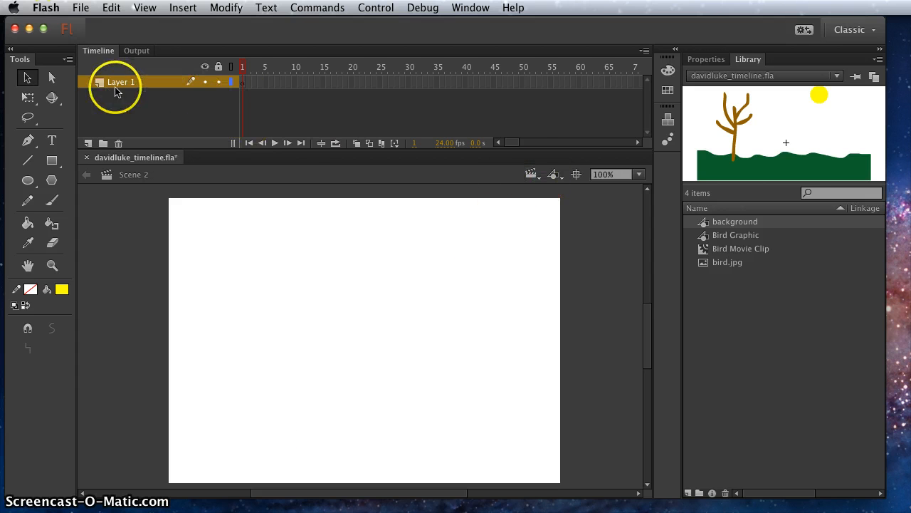
Switch to Scene 1 to compare its timeline and return to the empty Scene 2
left_click(534, 176)
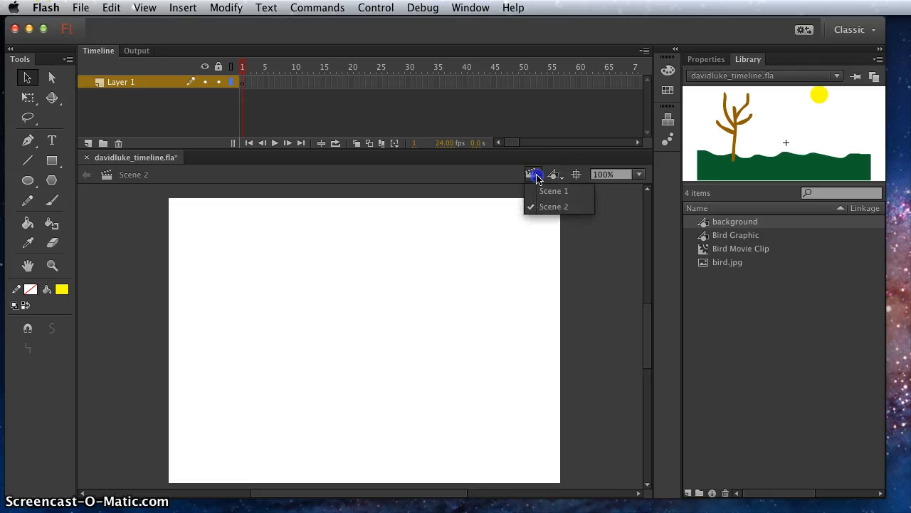
left_click(549, 191)
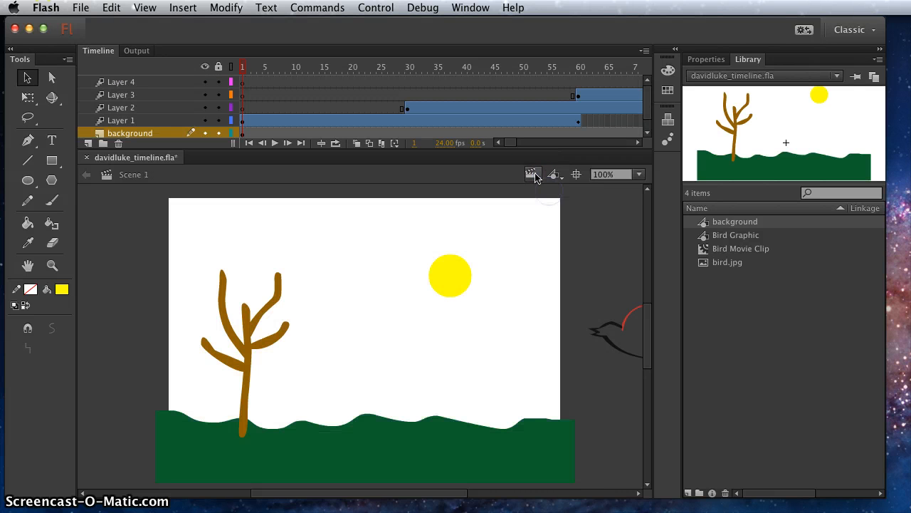
left_click(534, 175)
left_click(546, 206)
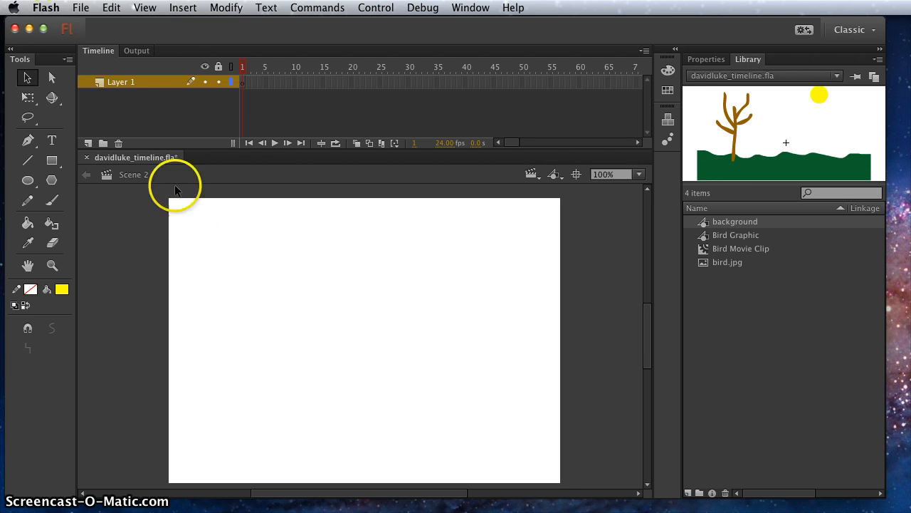
Create a new graphic symbol named "water background" in the library root
left_click(182, 8)
left_click(206, 24)
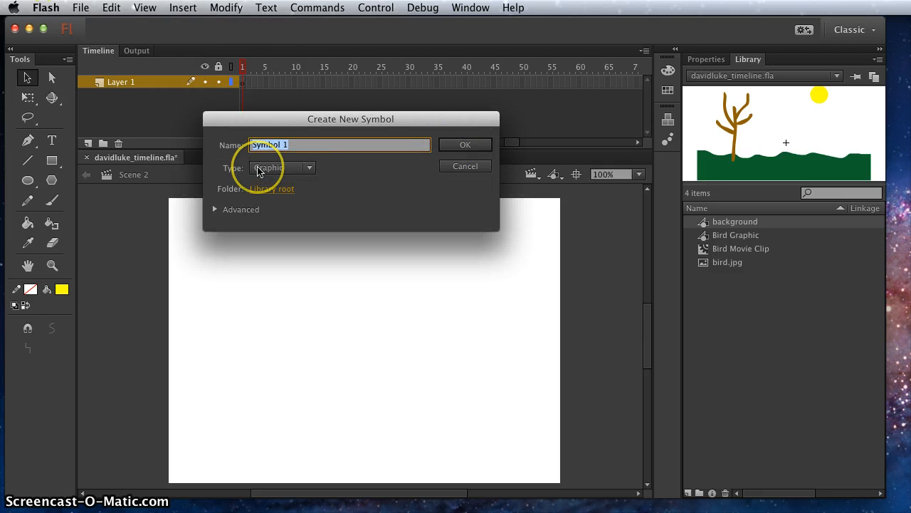
type("water ba")
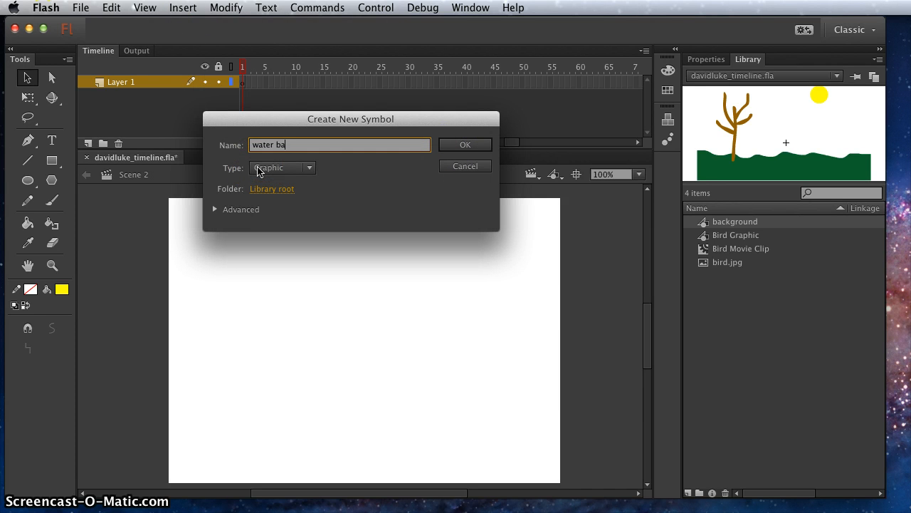
type("ckground")
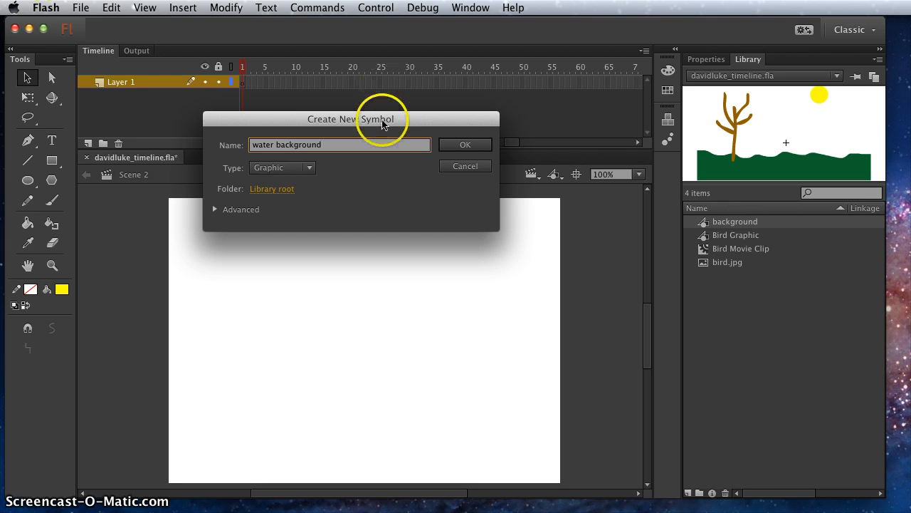
left_click(461, 145)
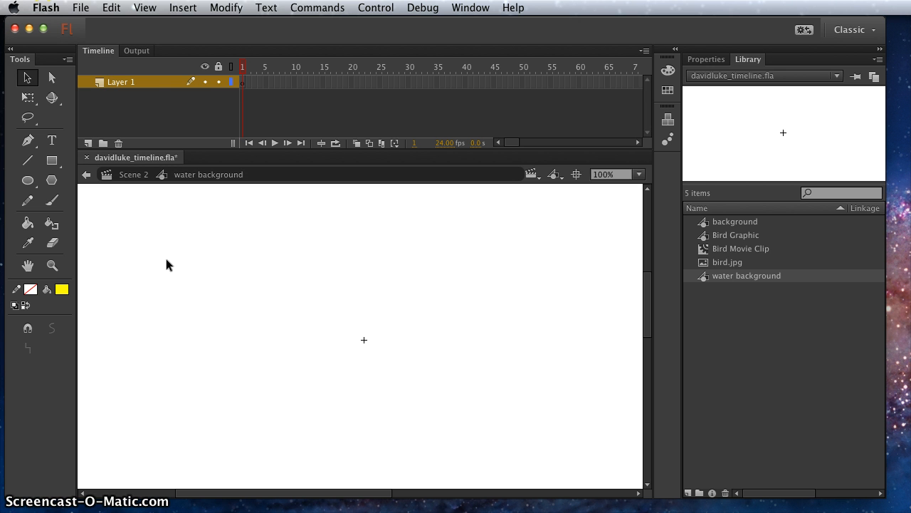
Draw a wide rectangle about 594 × 107 px across the symbol with blue fill #0033FF and no stroke
left_click(104, 196)
left_click(52, 160)
left_click(44, 317)
left_click(61, 289)
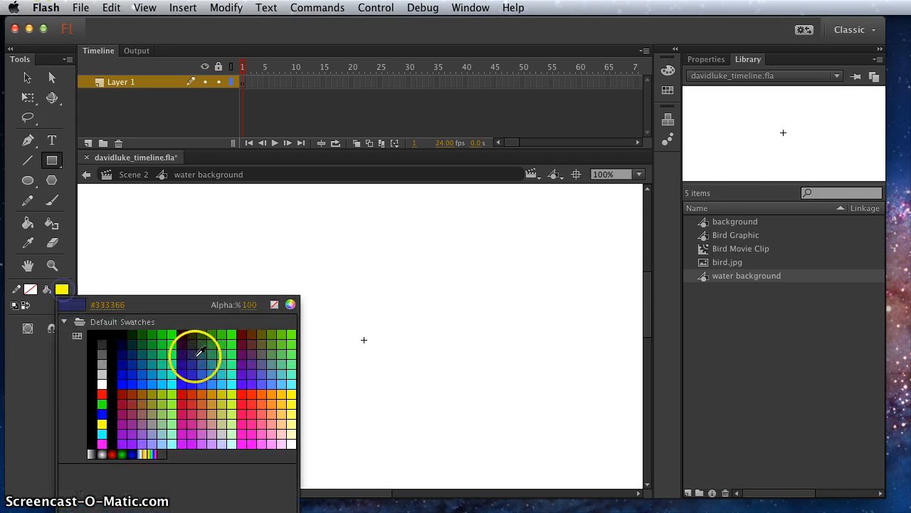
left_click(131, 383)
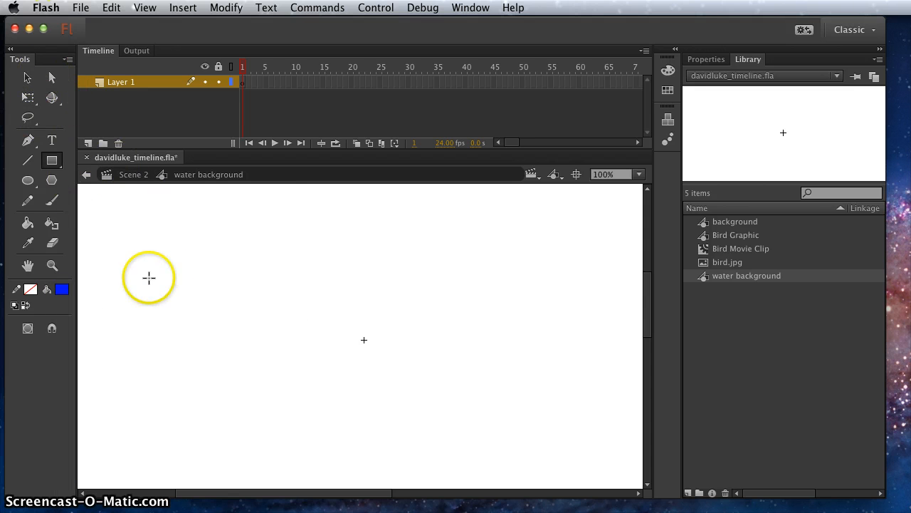
left_click_drag(164, 325, 586, 401)
Check the blue rectangle's size in the Info panel and narrow it slightly with the Free Transform tool
left_click(261, 344)
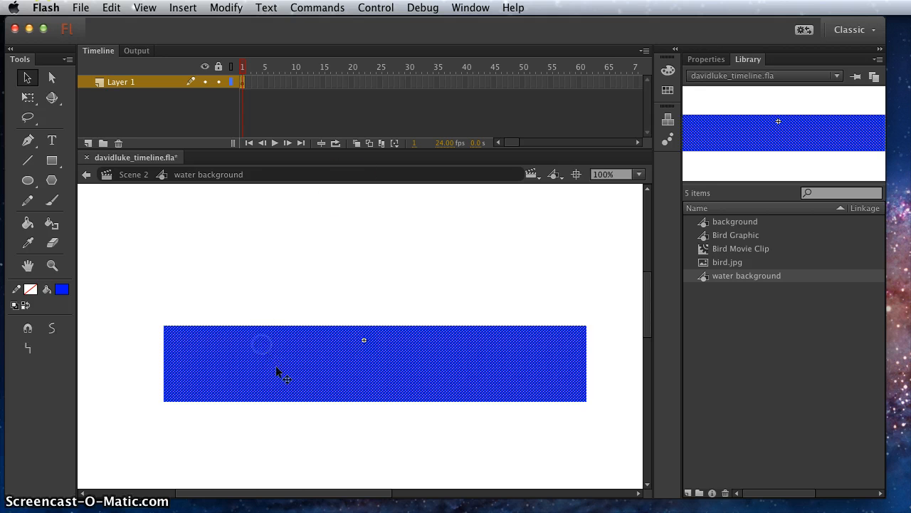
left_click(471, 7)
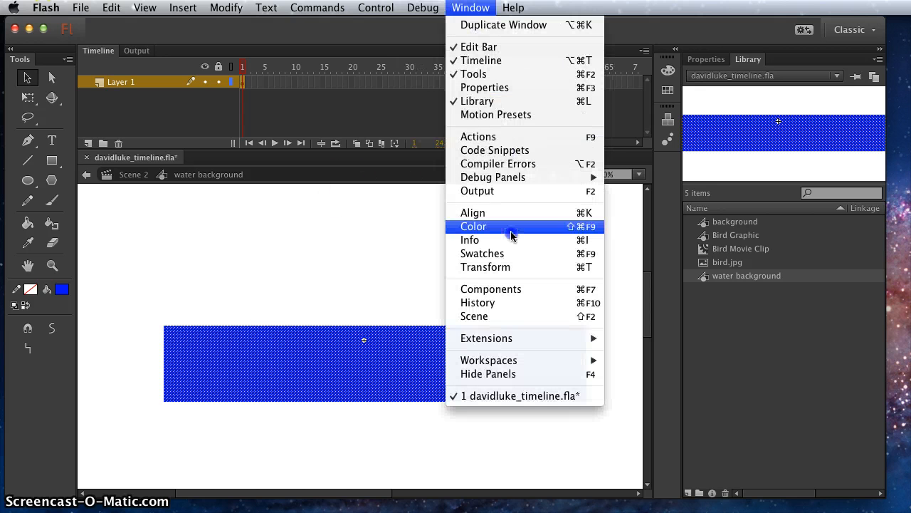
left_click(512, 246)
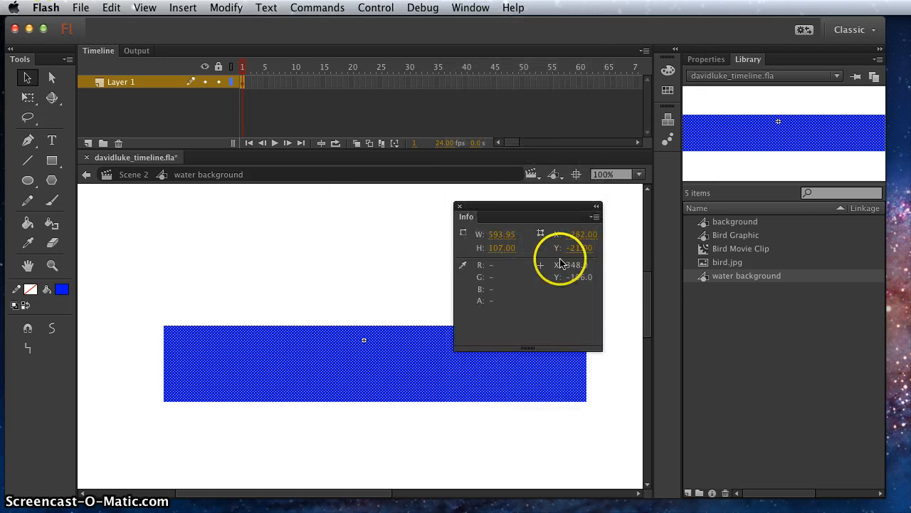
left_click(36, 104)
left_click_drag(163, 364, 167, 364)
left_click(197, 275)
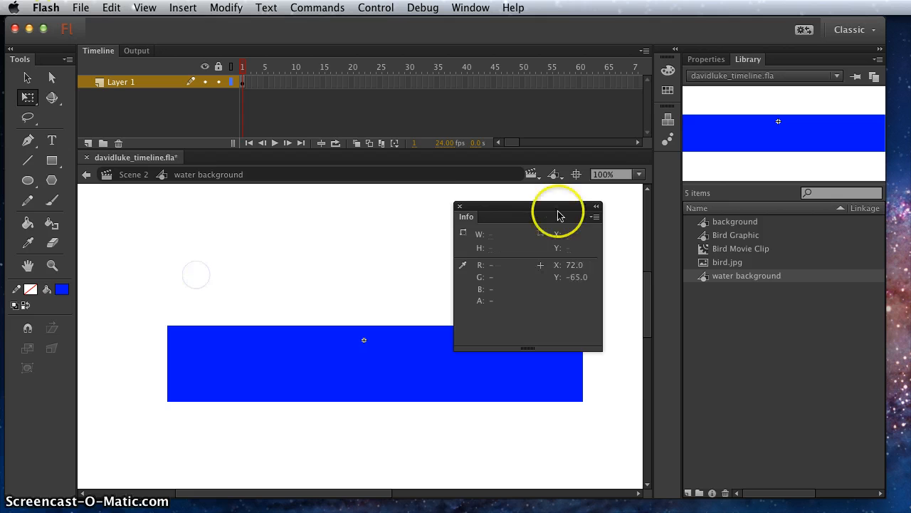
left_click(459, 206)
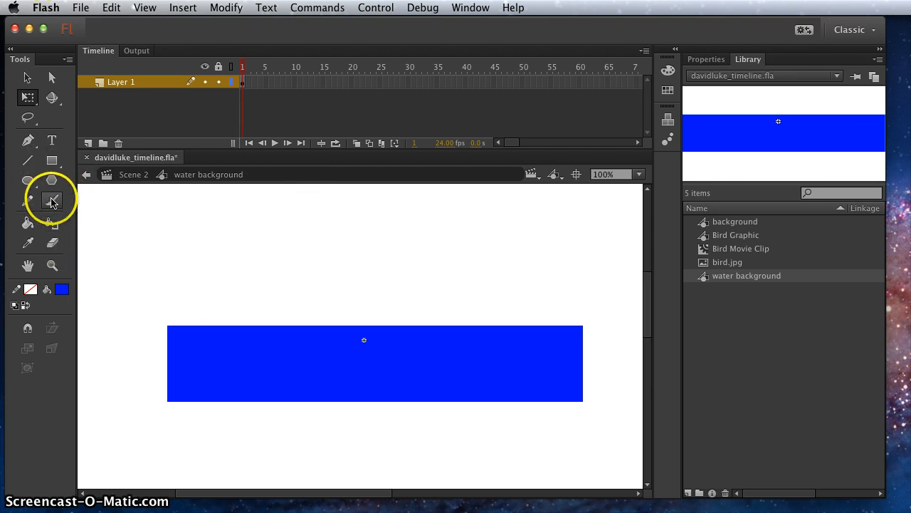
Erase a wavy line across the upper part of the blue rectangle and delete the leftover strip above it to form waves
left_click(52, 242)
mouse_move(159, 332)
left_mouse_down()
mouse_move(300, 351)
mouse_move(598, 335)
left_mouse_up()
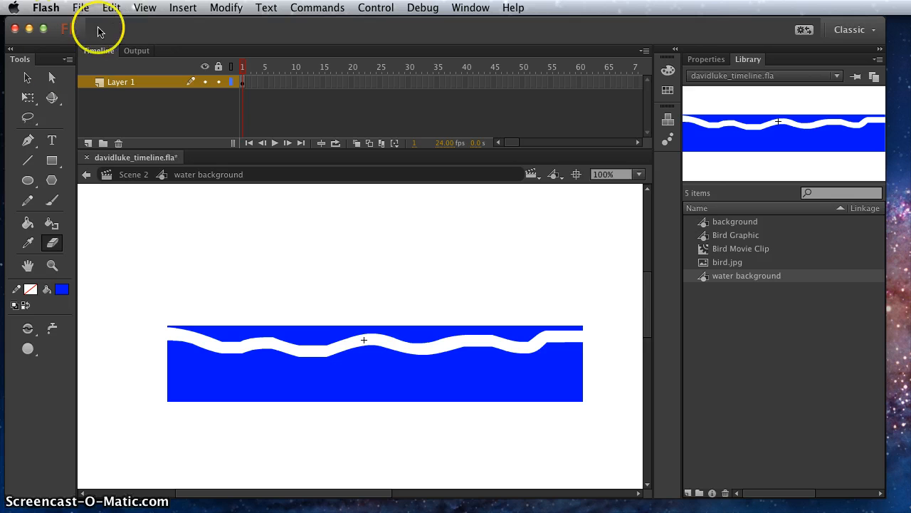
left_click(28, 80)
left_click(309, 336)
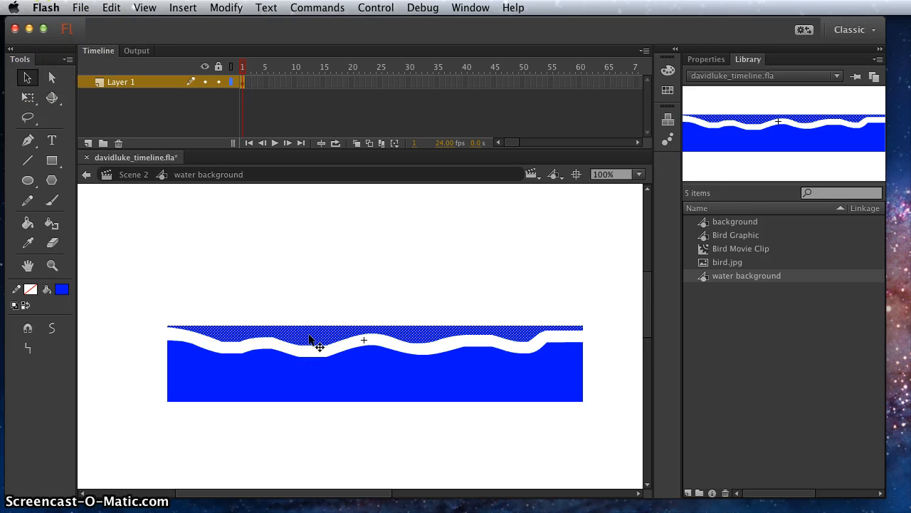
key("Delete")
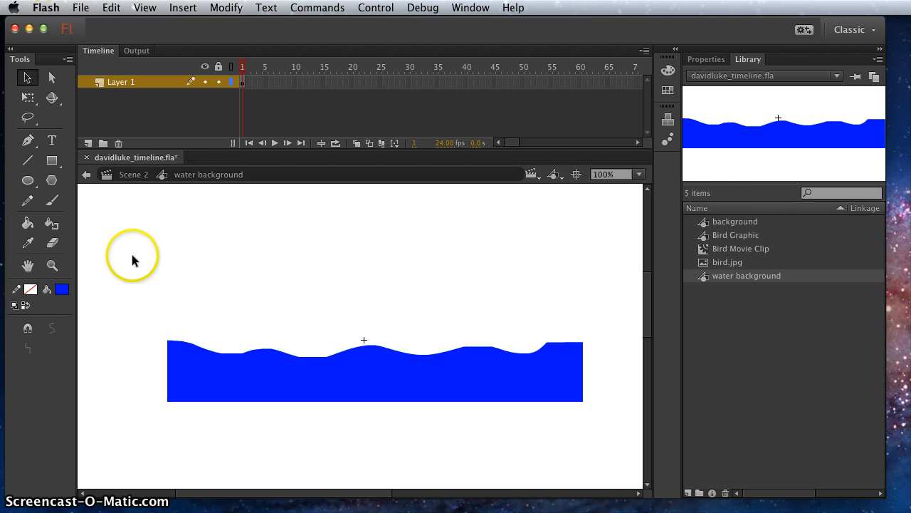
Draw a yellow circle without stroke as a sun above the right part of the water
left_click(28, 180)
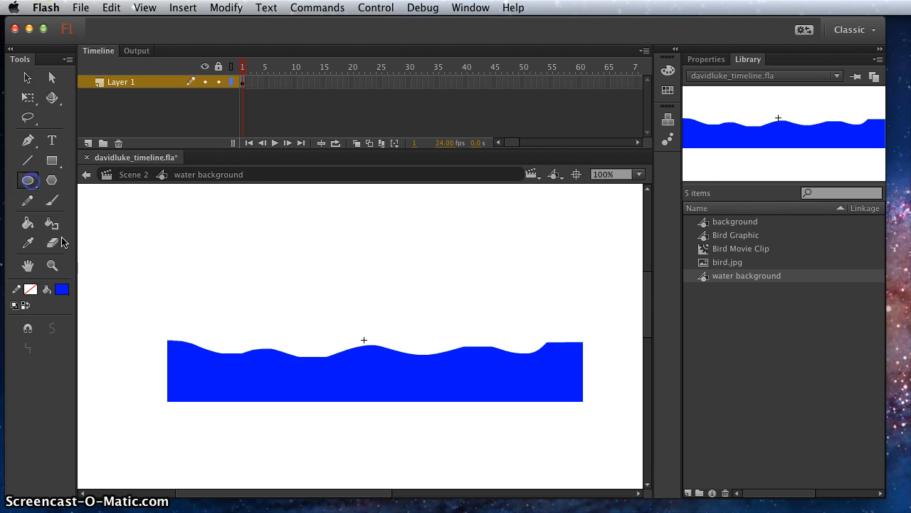
left_click(61, 290)
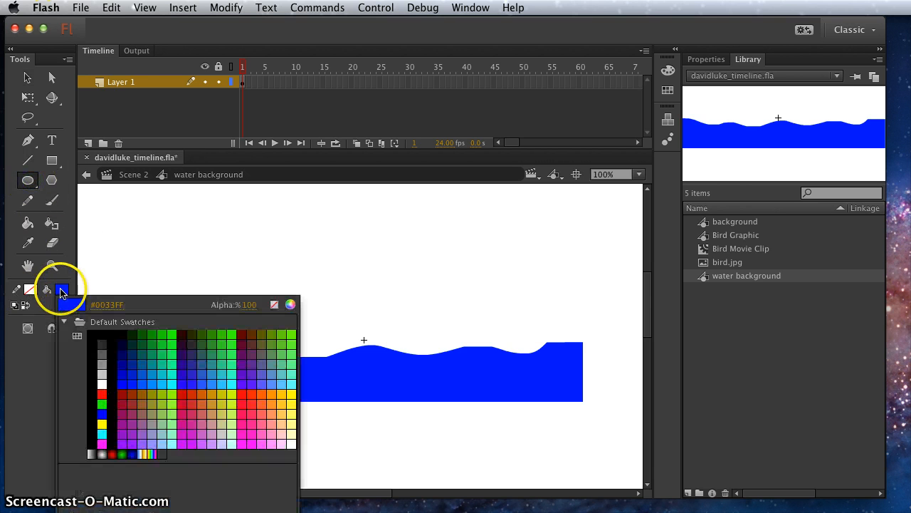
left_click(293, 396)
mouse_move(507, 272)
left_mouse_down()
mouse_move(500, 234)
mouse_move(474, 212)
left_mouse_up()
mouse_move(510, 267)
left_mouse_down()
mouse_move(521, 263)
mouse_move(509, 254)
left_mouse_up()
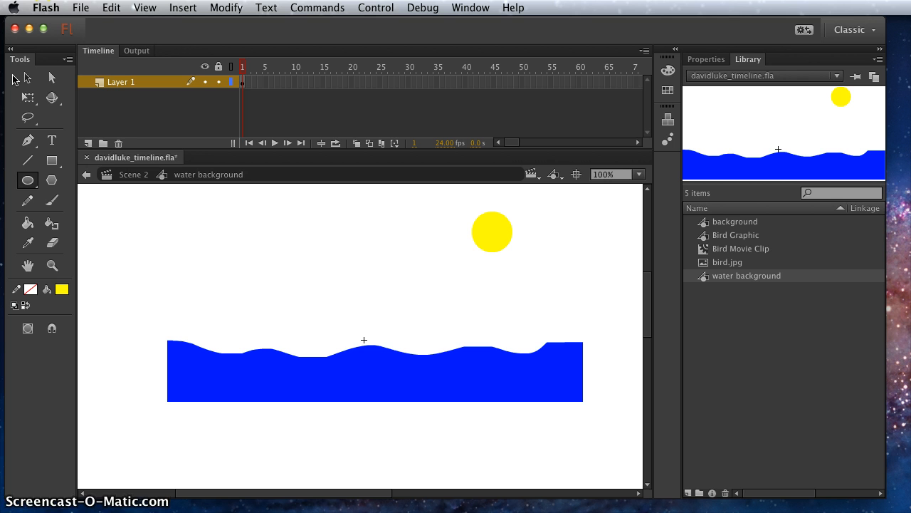
Return to Scene 2, add a layer named "water background" and move it below Layer 1
left_click(132, 175)
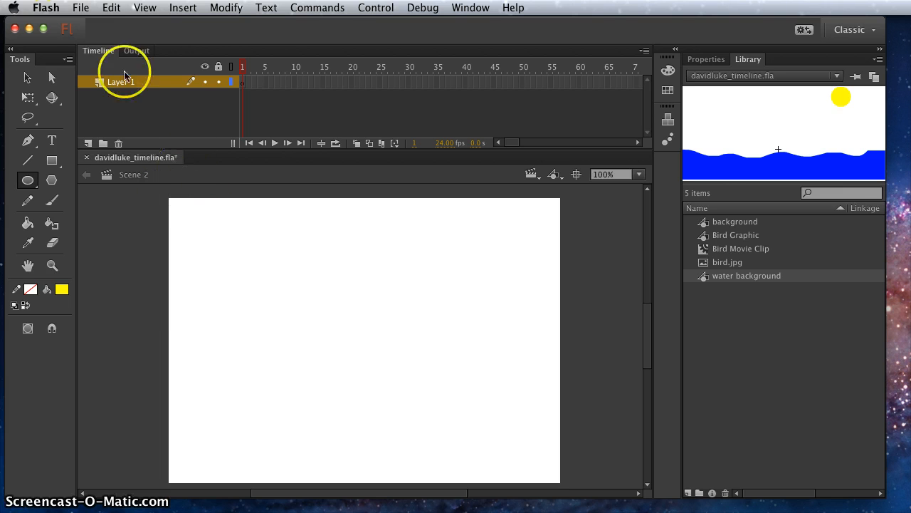
left_click(183, 7)
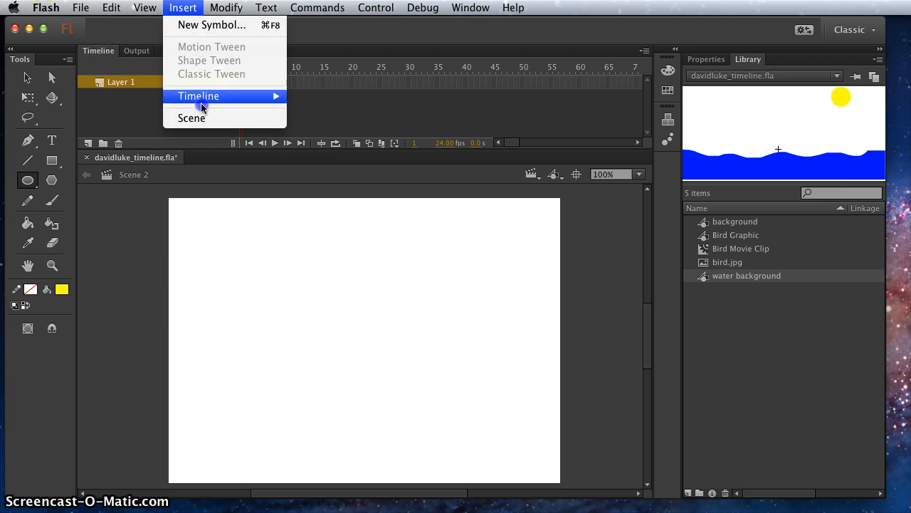
mouse_move(144, 7)
left_click(88, 143)
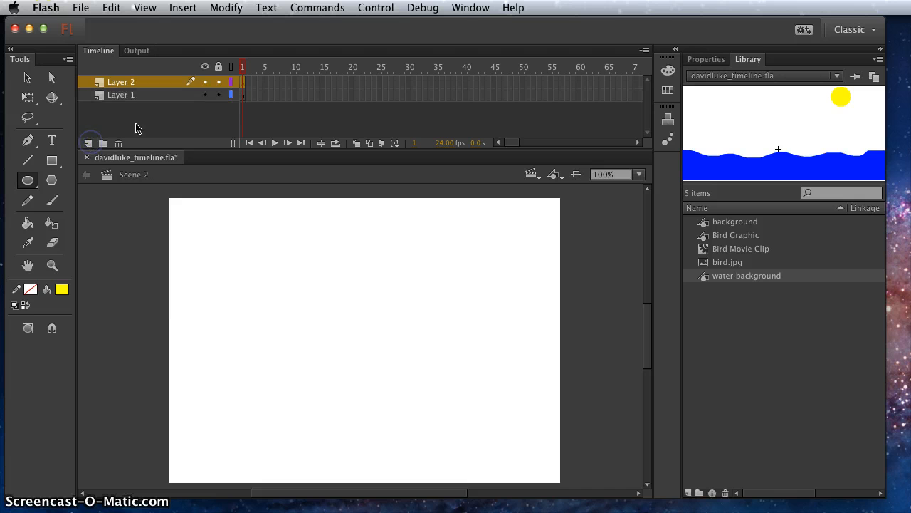
double_click(119, 82)
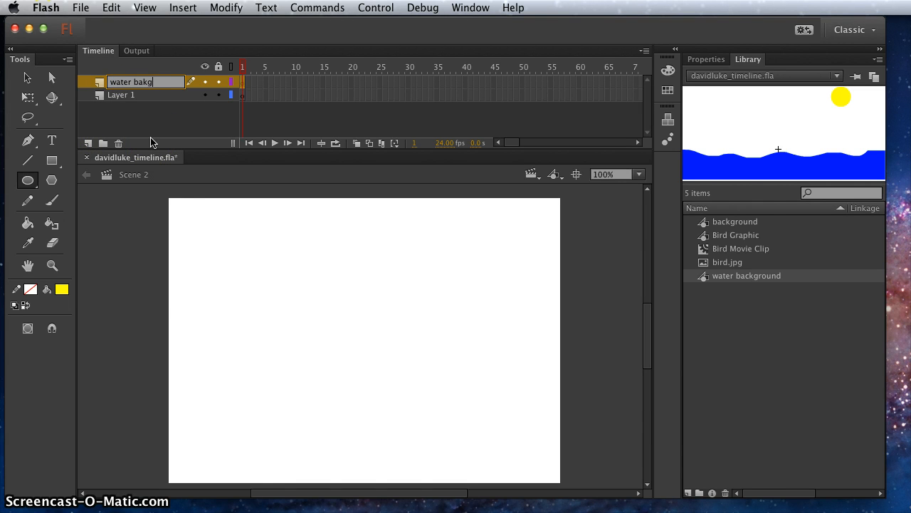
type("water background")
left_click(98, 121)
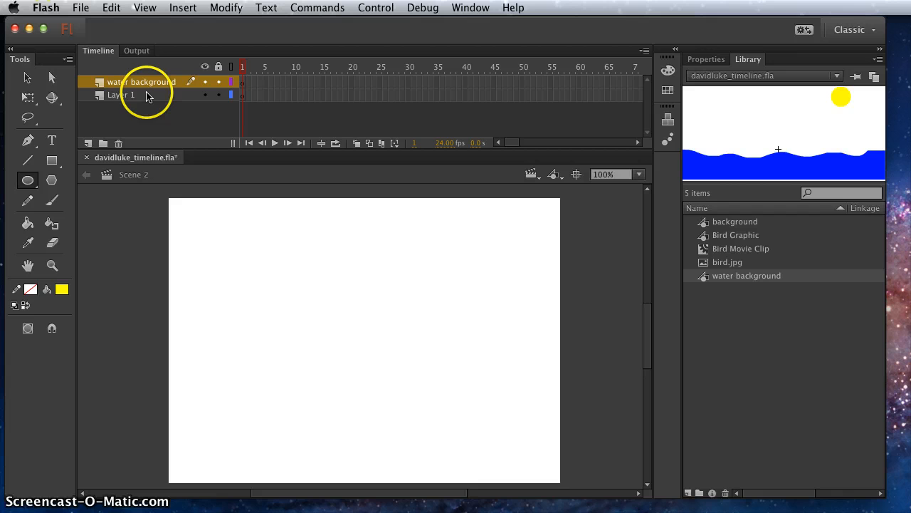
left_click_drag(91, 82, 102, 123)
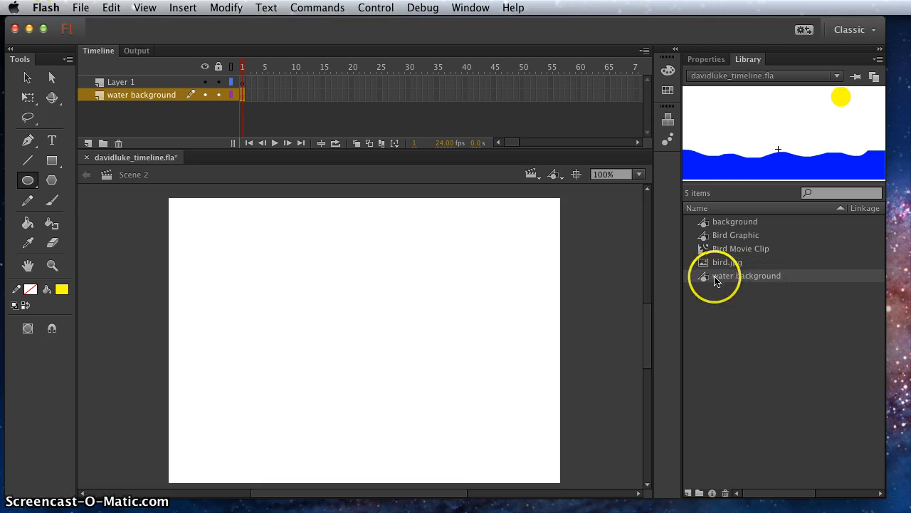
Place the water background symbol on its layer in Scene 2, centred horizontally with the water along the stage's lower edge
left_click_drag(716, 280, 706, 286)
left_click_drag(342, 441, 342, 434)
left_click(26, 78)
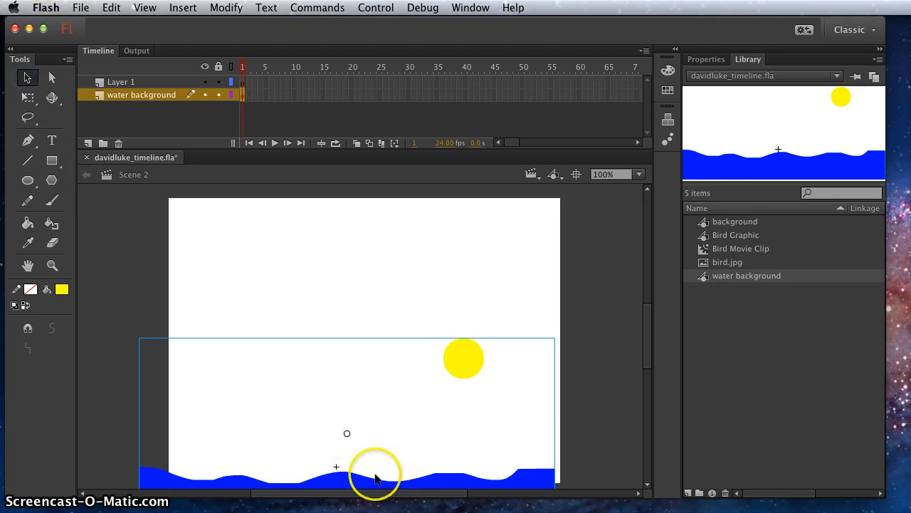
left_click_drag(352, 474, 372, 433)
scroll(651, 344, "down", 3)
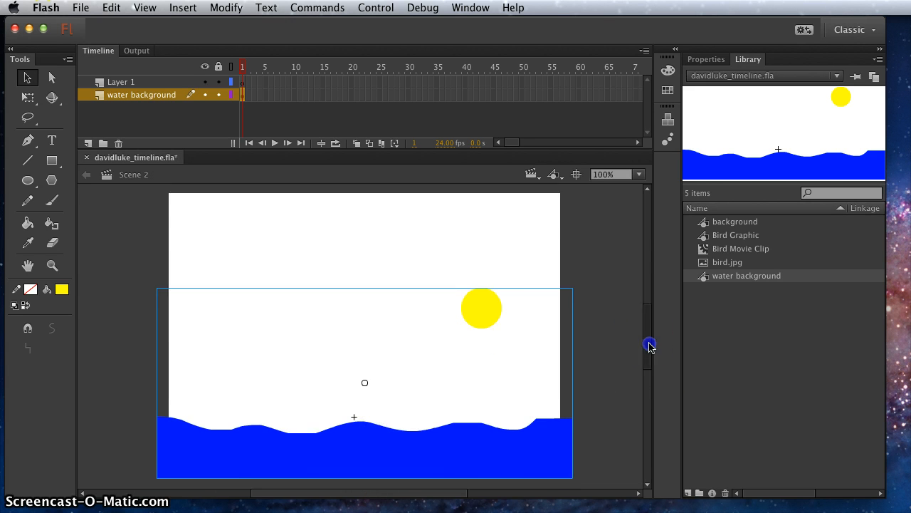
Extend the water background layer in Scene 2 with frames up to frame 160 and save the file
left_click(605, 338)
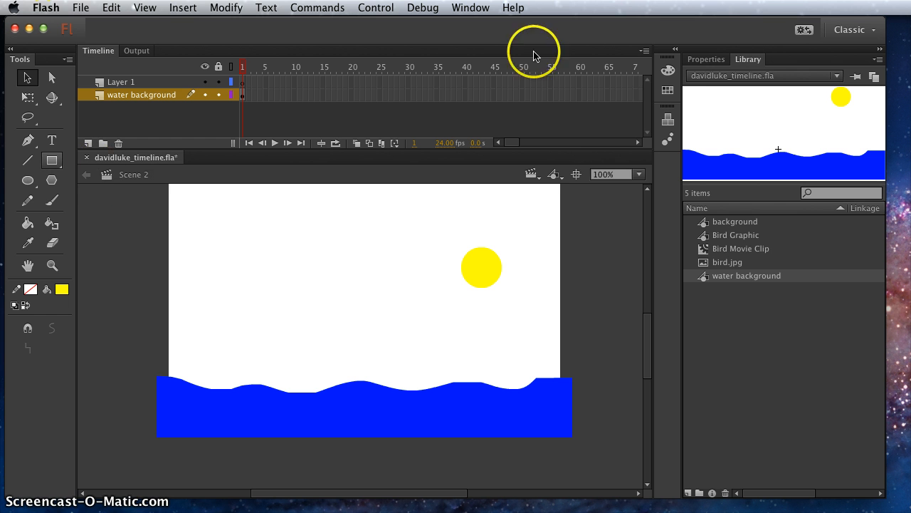
left_click_drag(506, 144, 534, 144)
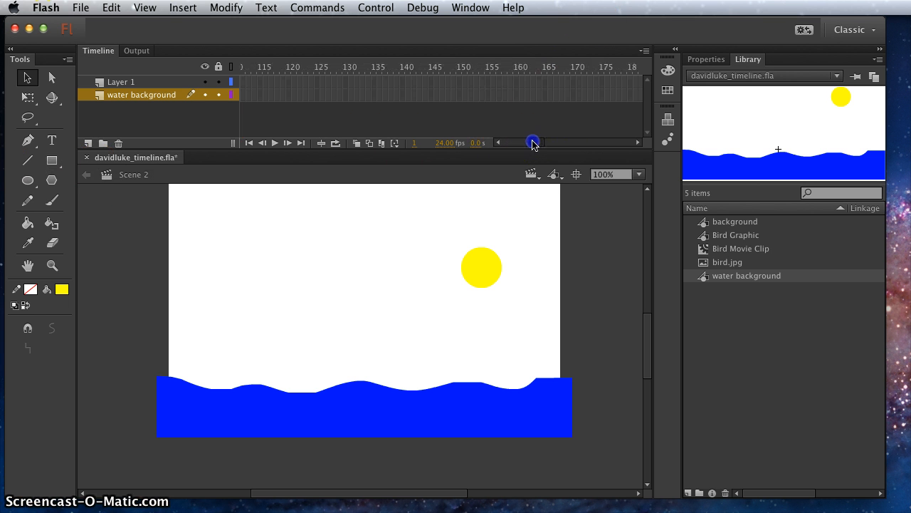
left_click(517, 94)
right_click(516, 97)
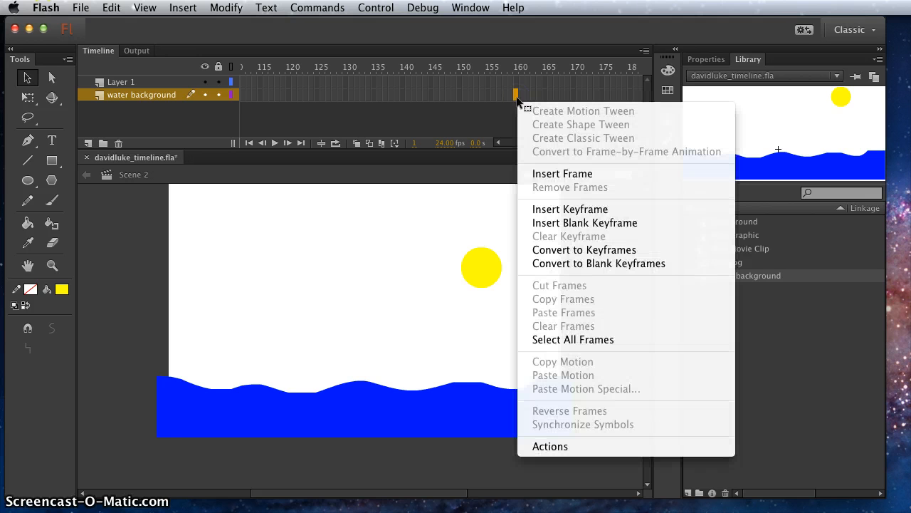
left_click(556, 174)
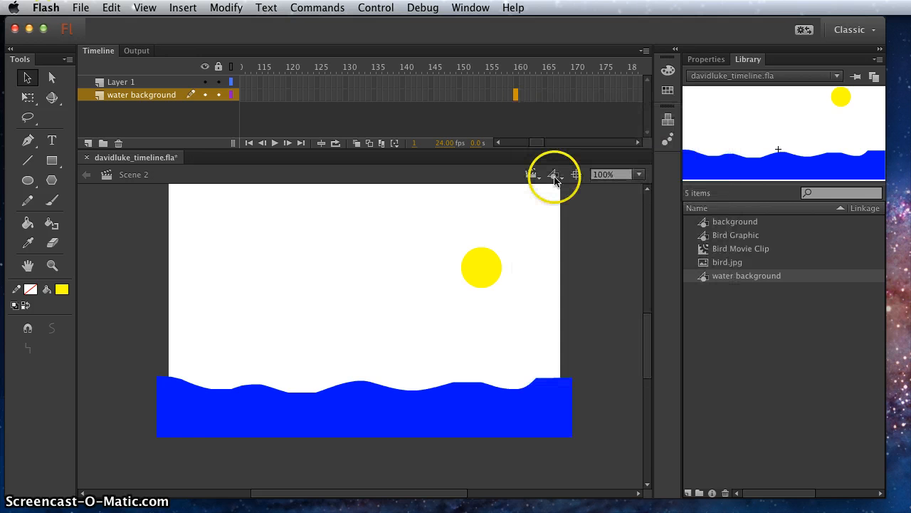
left_click_drag(517, 69, 136, 72)
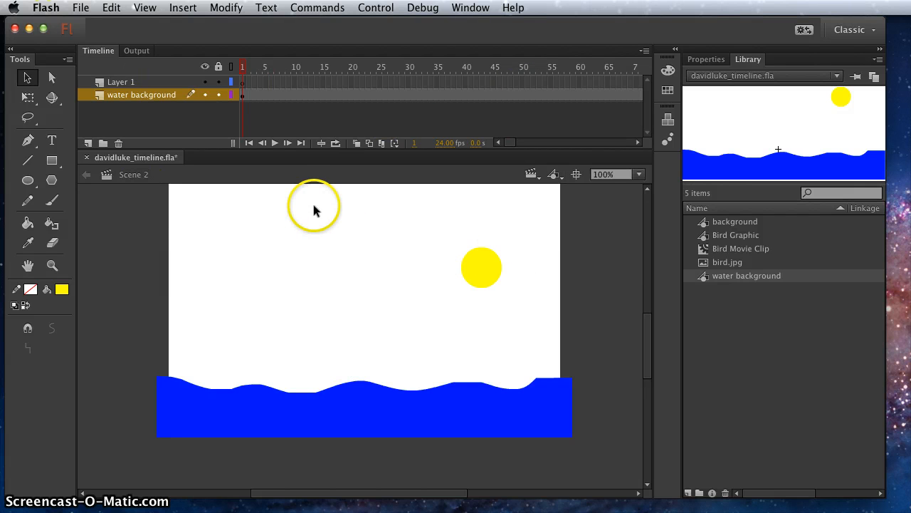
key("super+s")
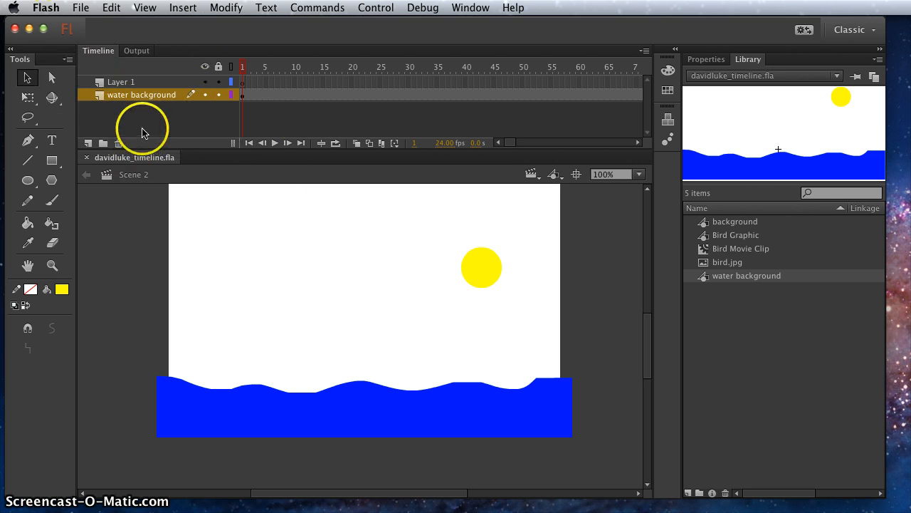
Examine the first frame of Scene 1 and return to Scene 2
left_click(530, 176)
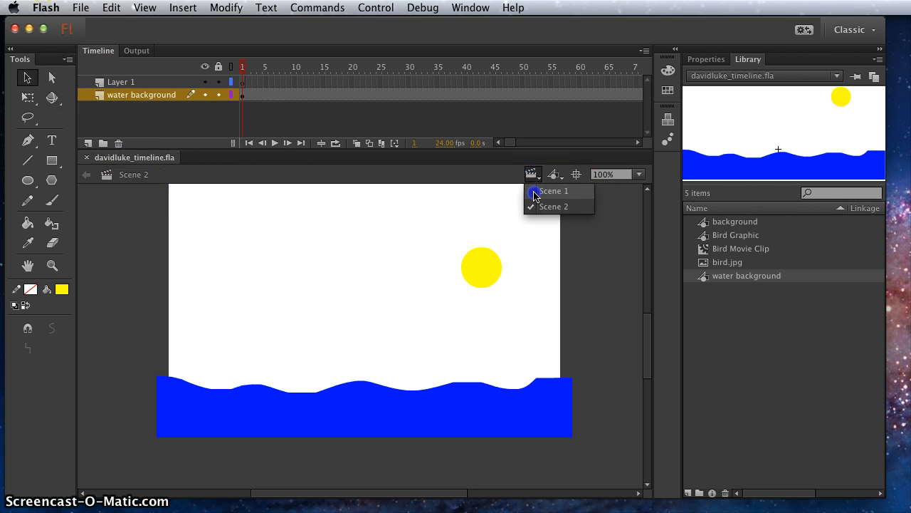
left_click(544, 187)
mouse_move(244, 69)
left_mouse_down()
mouse_move(532, 69)
mouse_move(242, 70)
left_mouse_up()
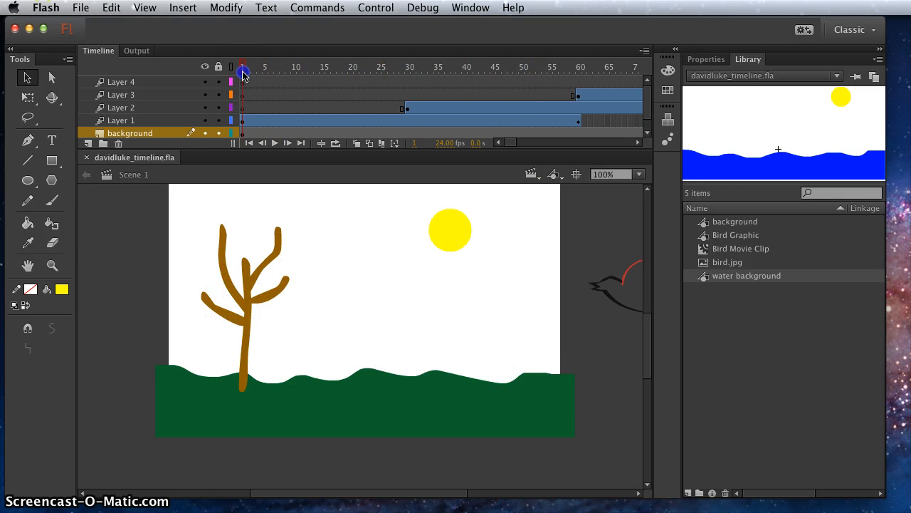
left_click(533, 175)
left_click(543, 202)
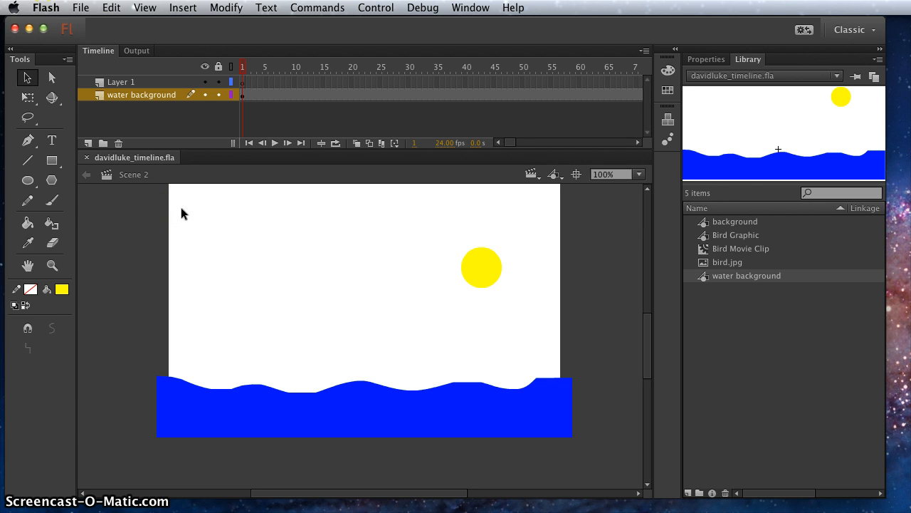
left_click(311, 444)
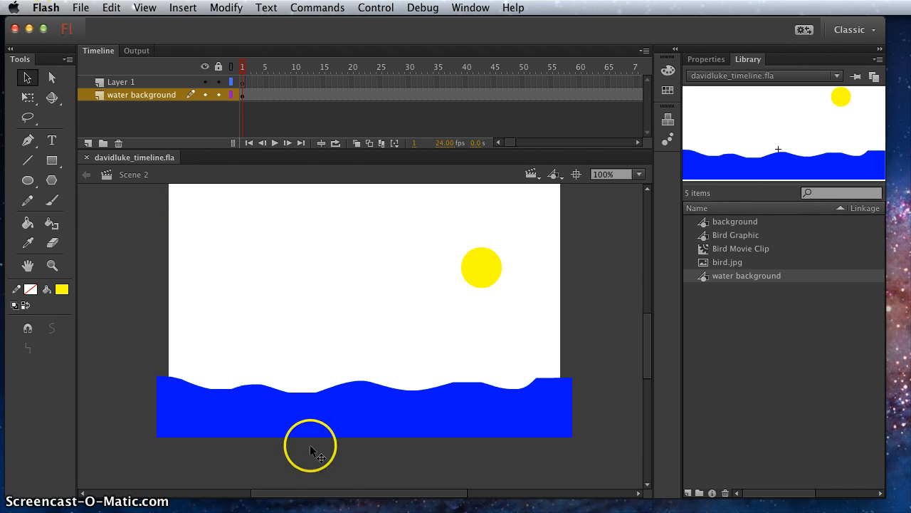